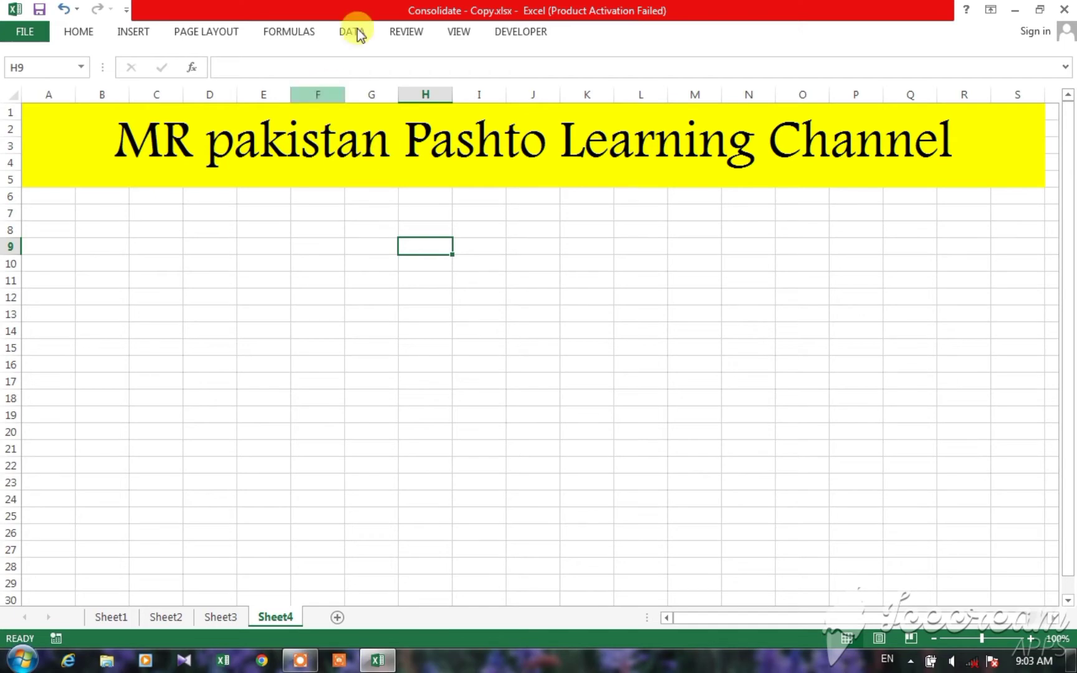
Step: Review the student marks tables on Sheet1, Sheet2 and Sheet3
click(354, 34)
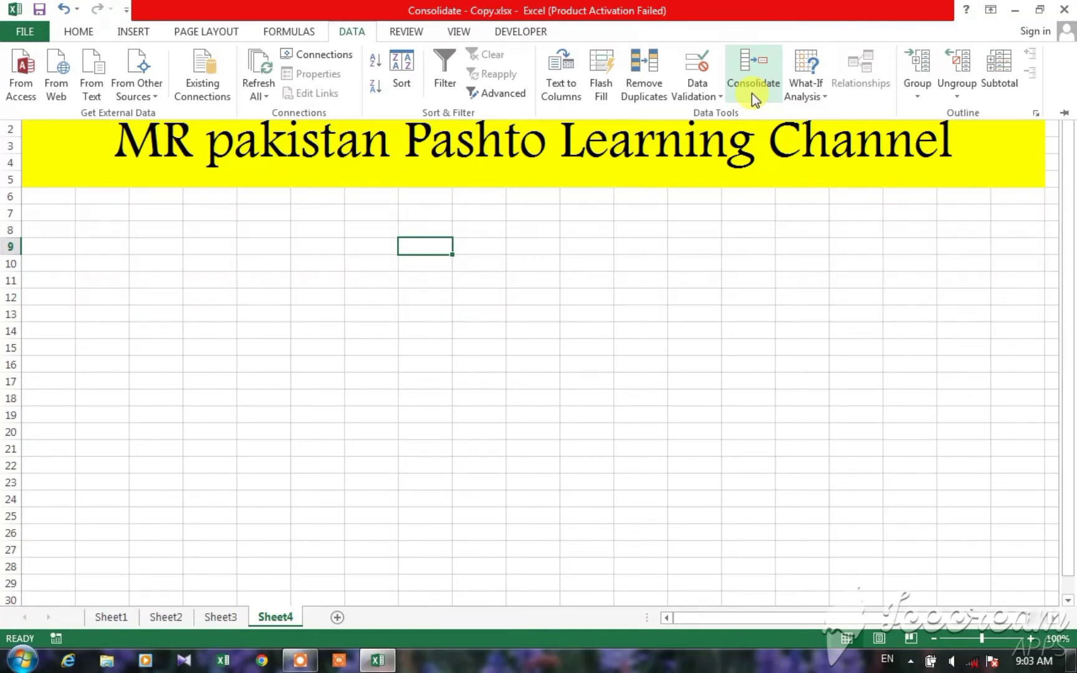
click(117, 618)
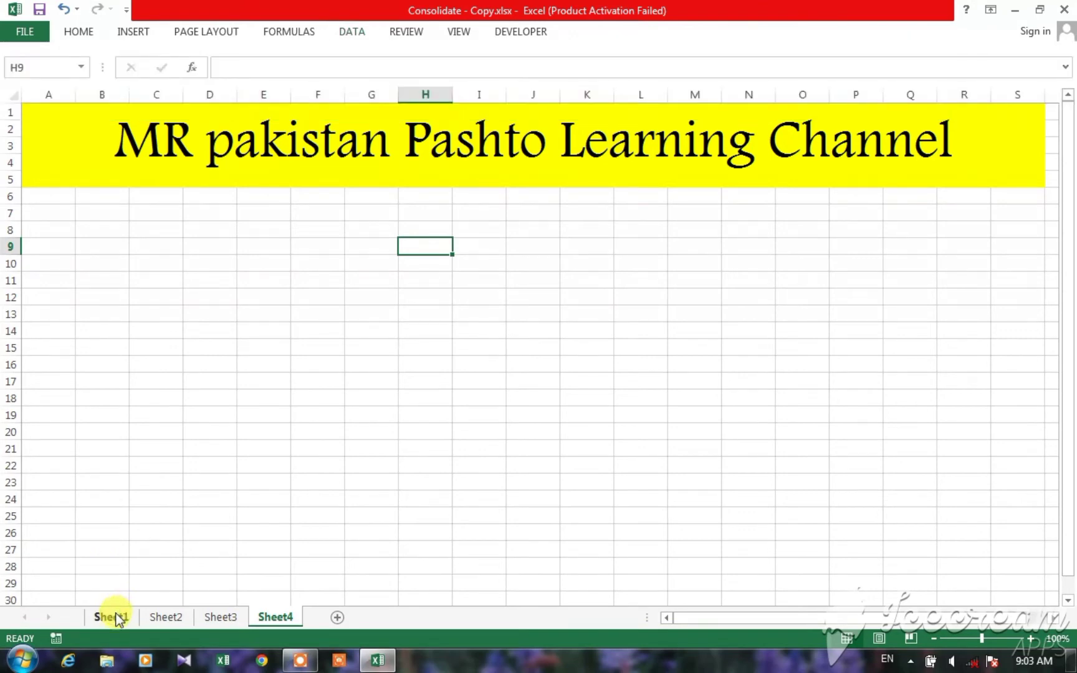
click(116, 616)
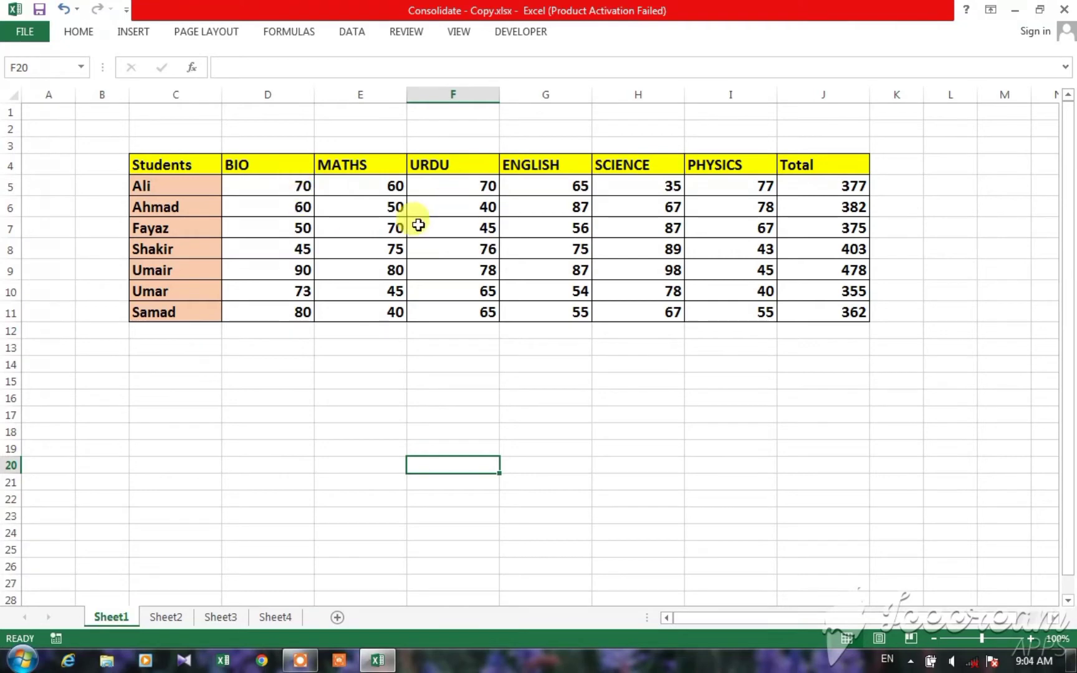
click(154, 620)
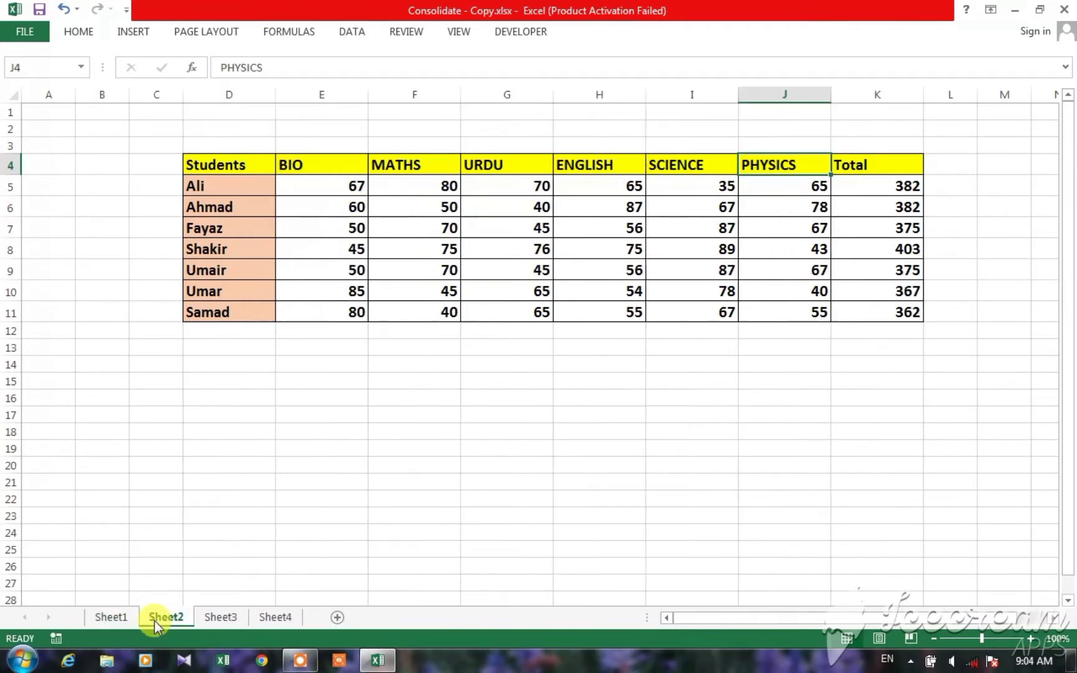
click(233, 619)
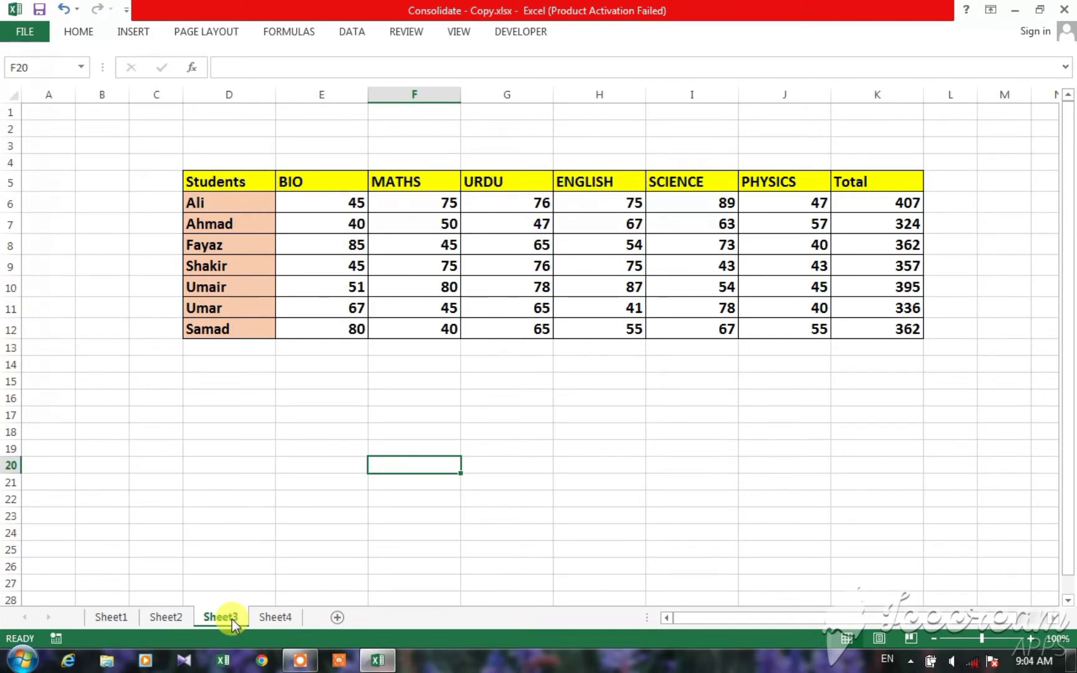
Step: Start a consolidation at cell F9 of Sheet4 using the Sum function
click(273, 617)
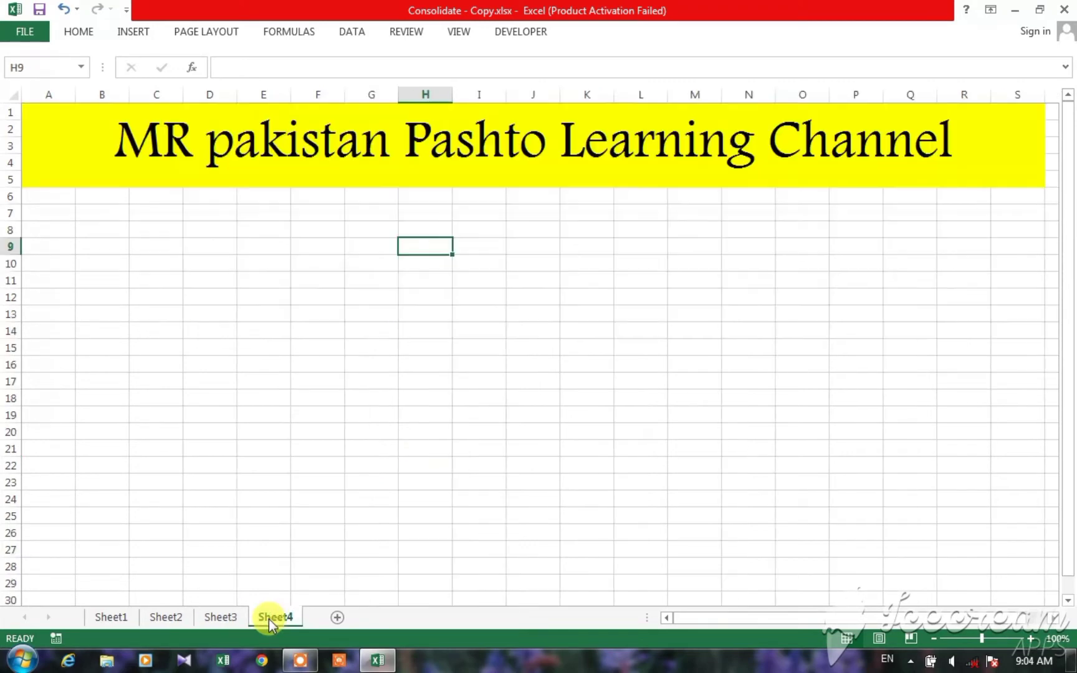
click(325, 254)
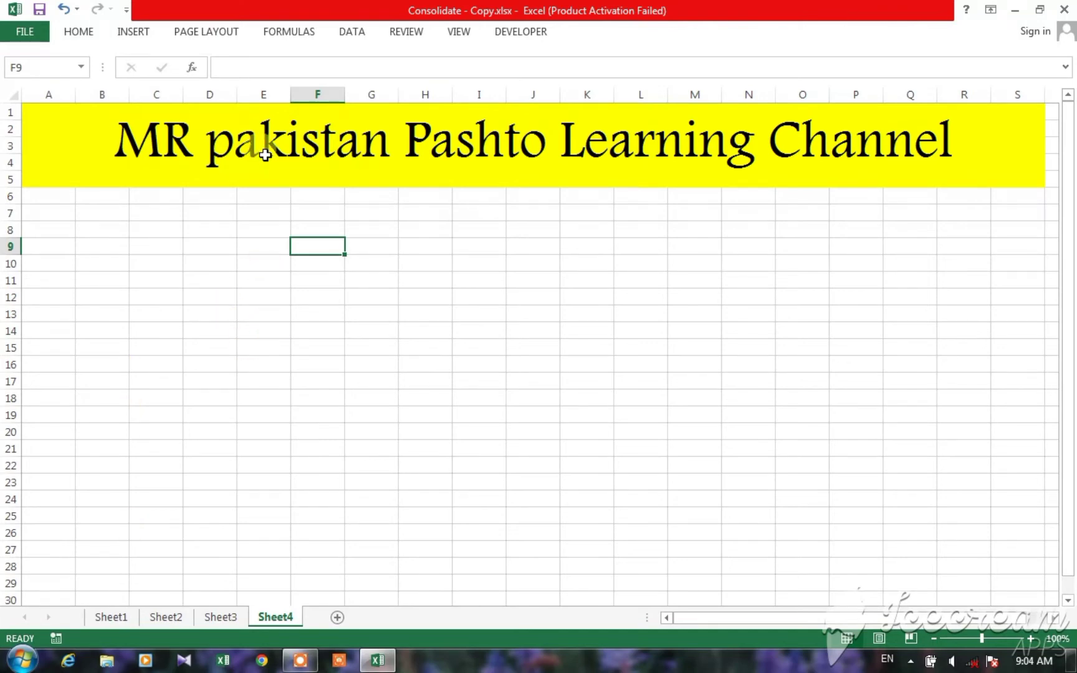
click(348, 35)
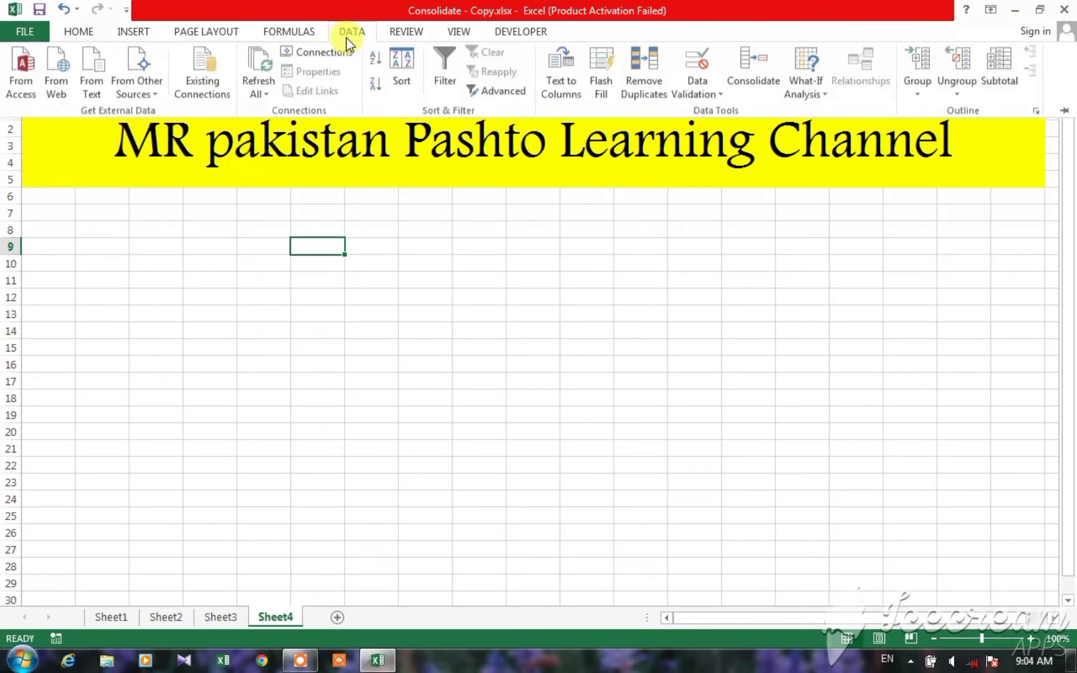
click(746, 68)
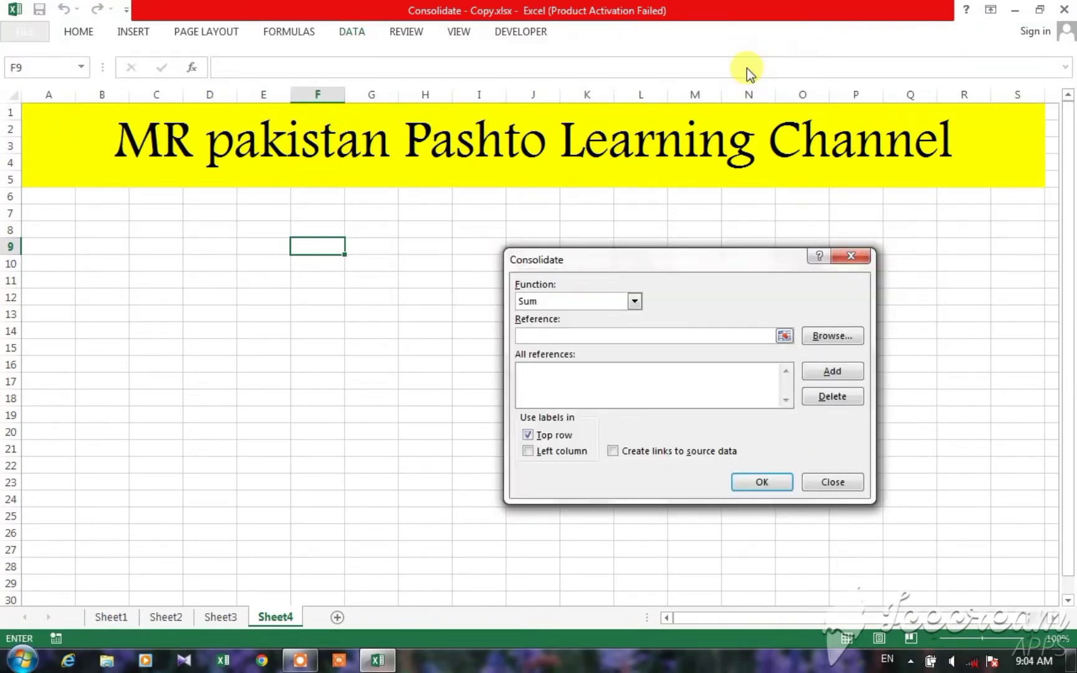
click(634, 303)
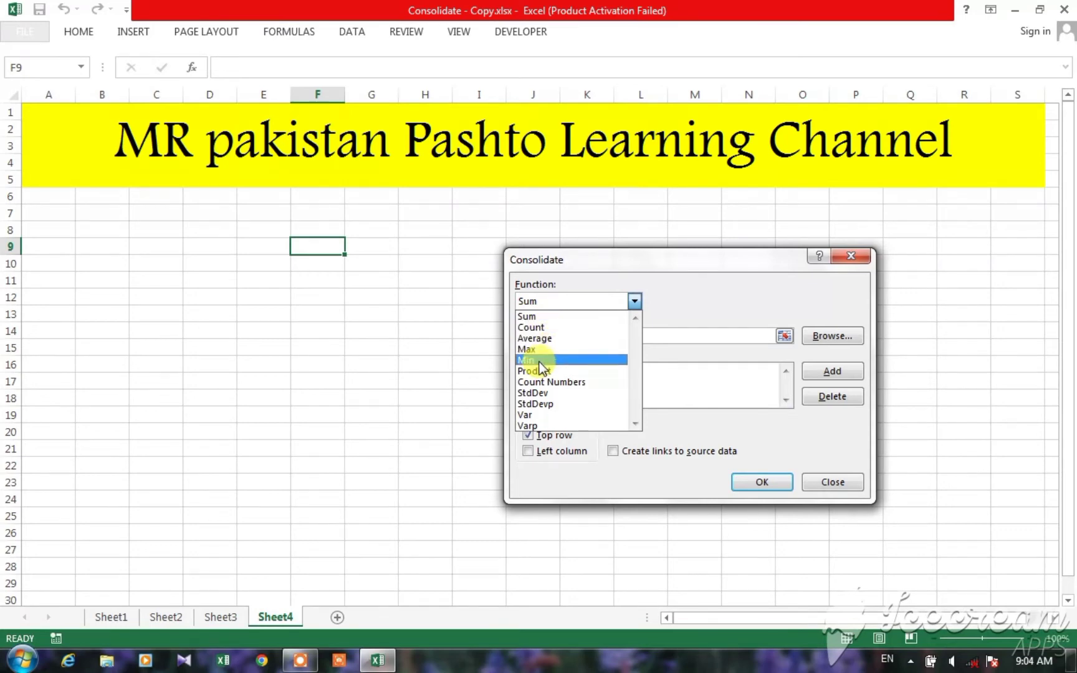
click(536, 318)
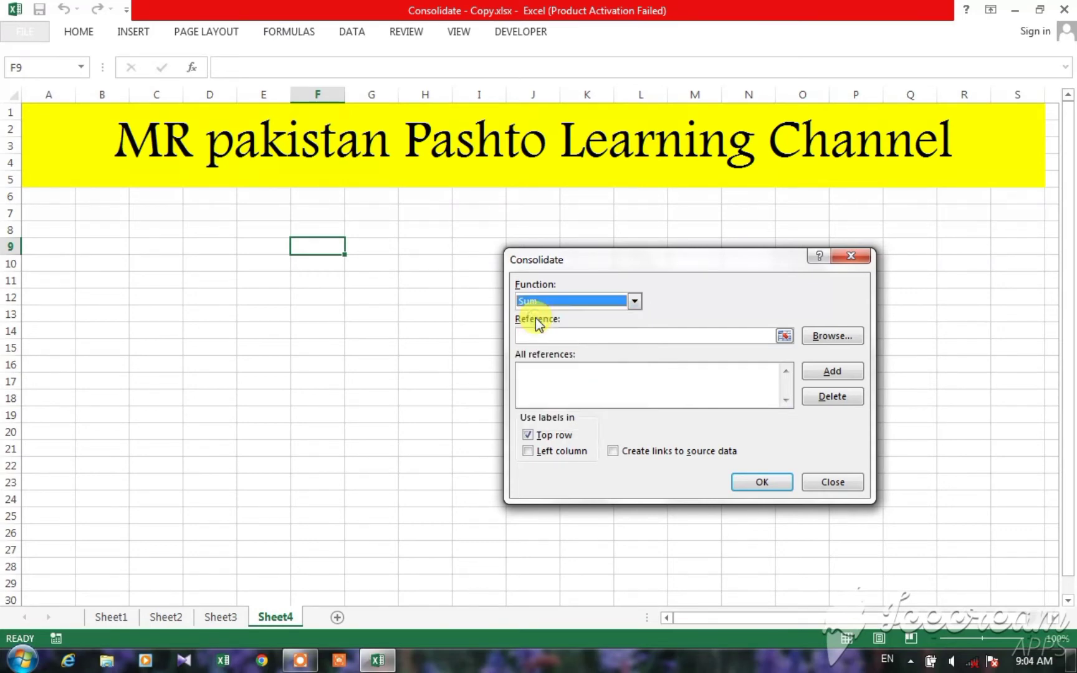
Step: Add the Sheet1 marks table, range C4:J11 with headers, to the consolidation references
click(566, 334)
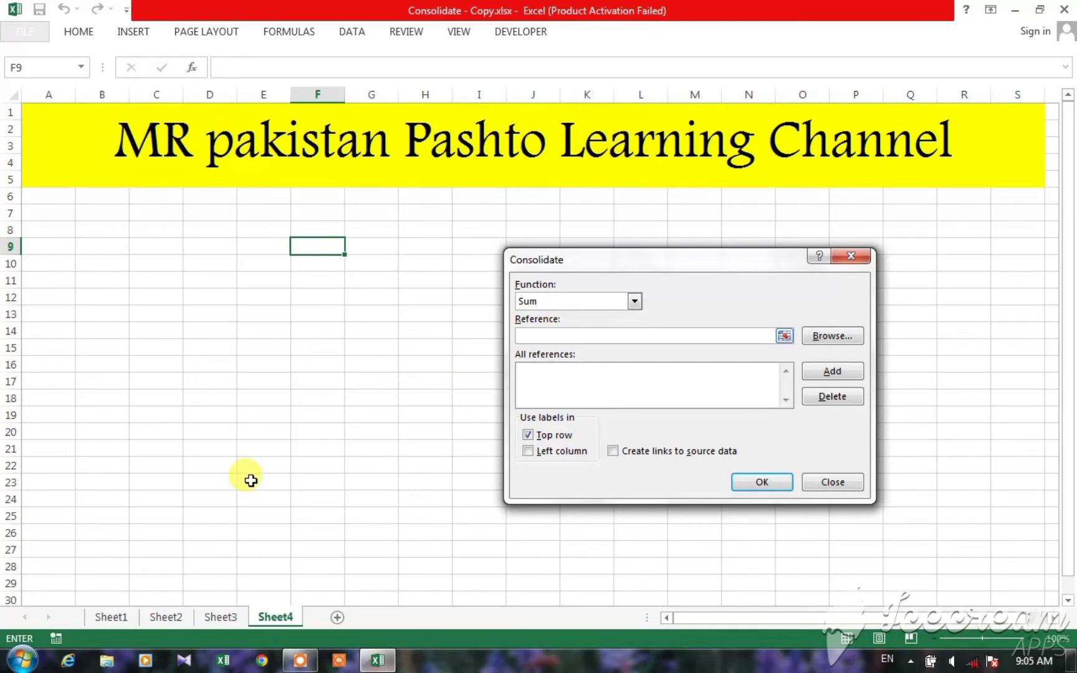
click(118, 616)
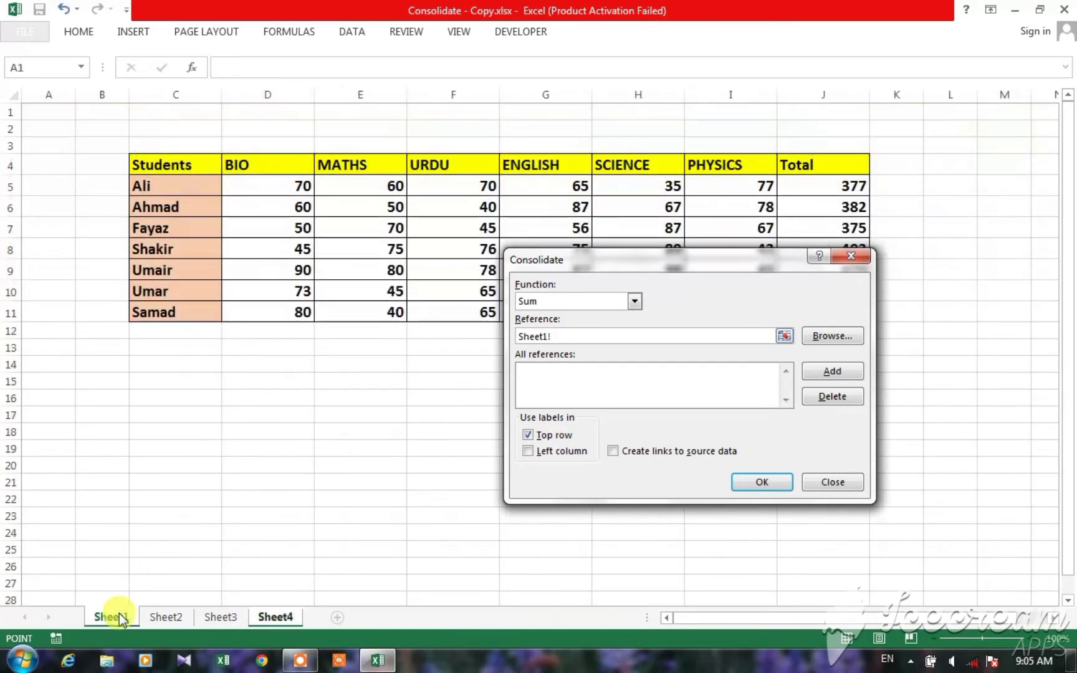
drag(548, 262, 486, 367)
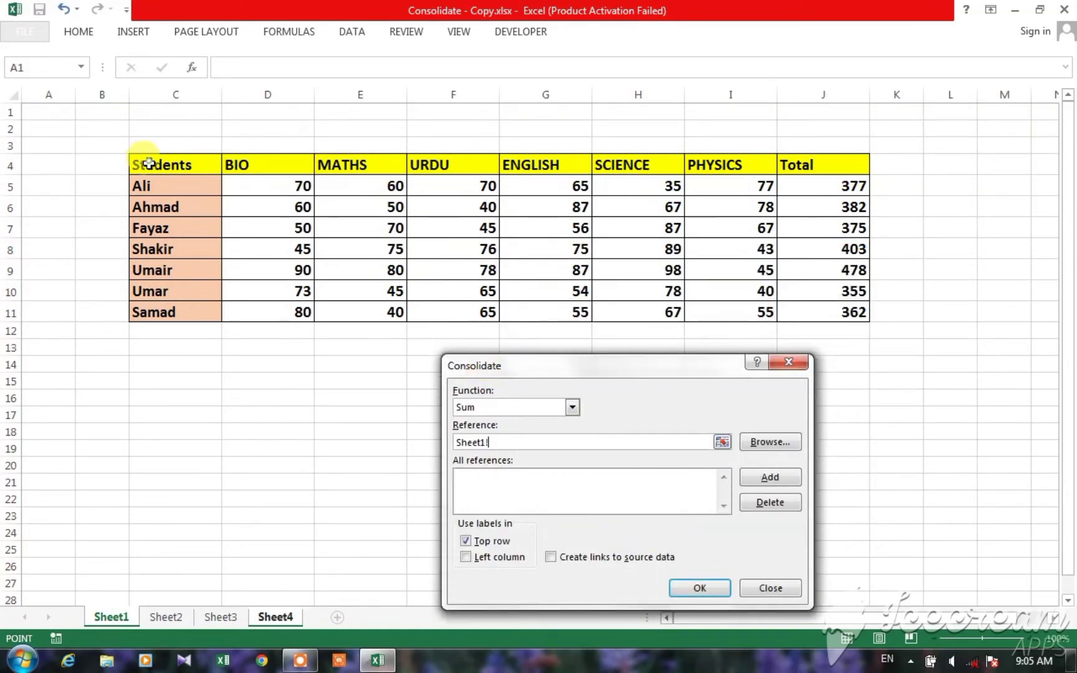
drag(147, 162, 820, 308)
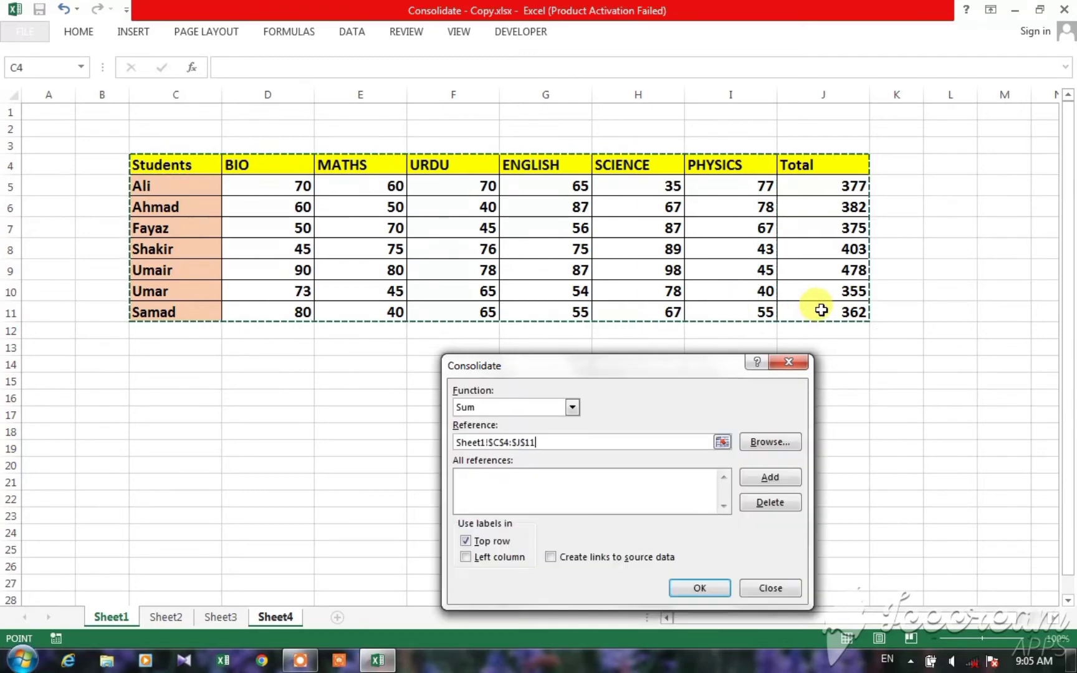
click(764, 481)
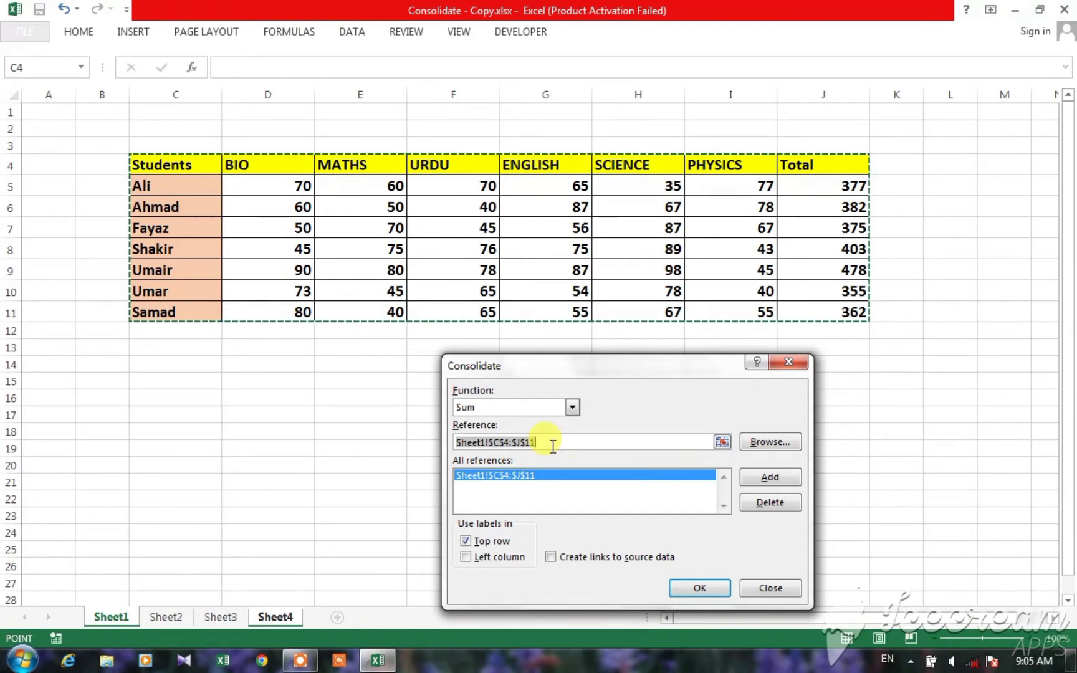
Step: Clear the reference entry and add the Sheet2 marks table, range D4:K11, to the consolidation references
key(Delete)
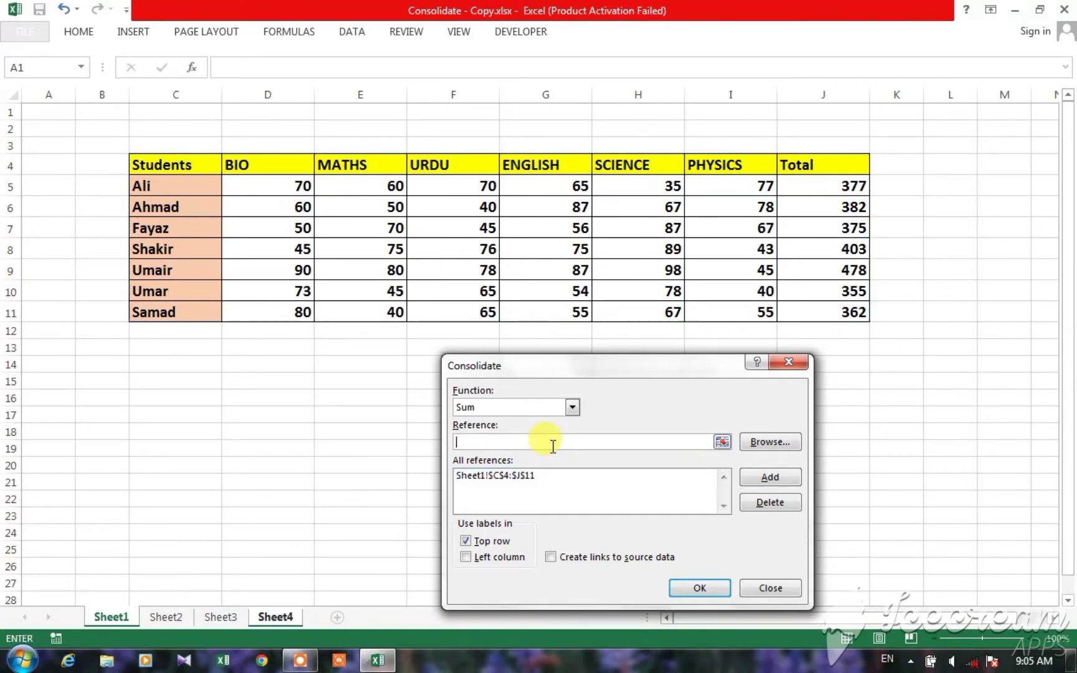
click(177, 621)
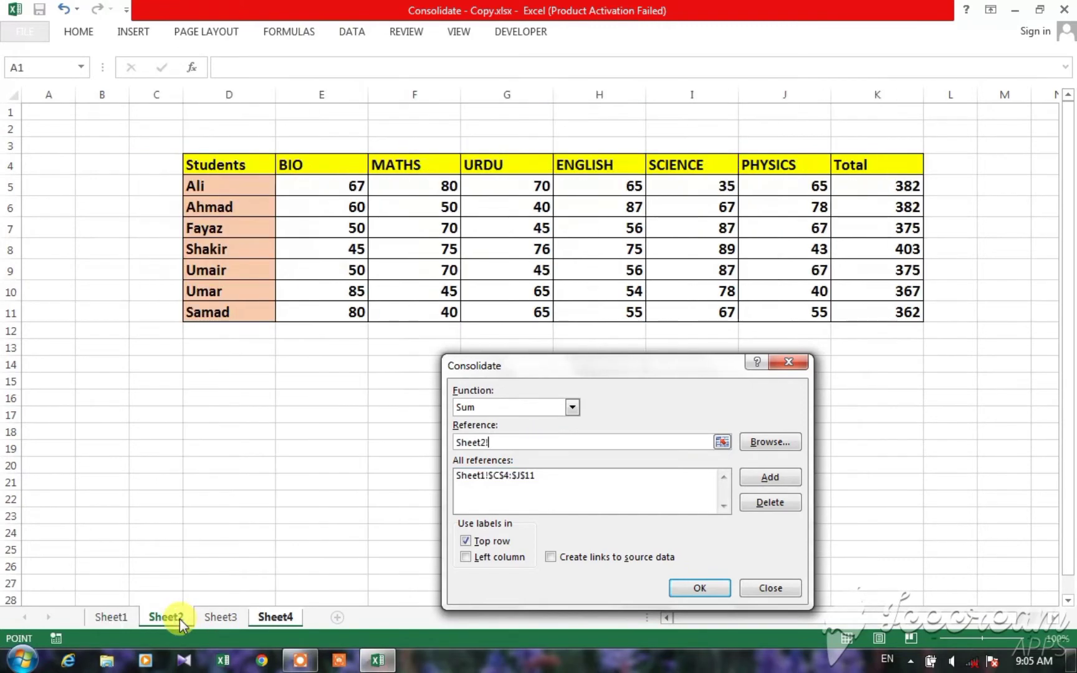
drag(186, 164, 881, 309)
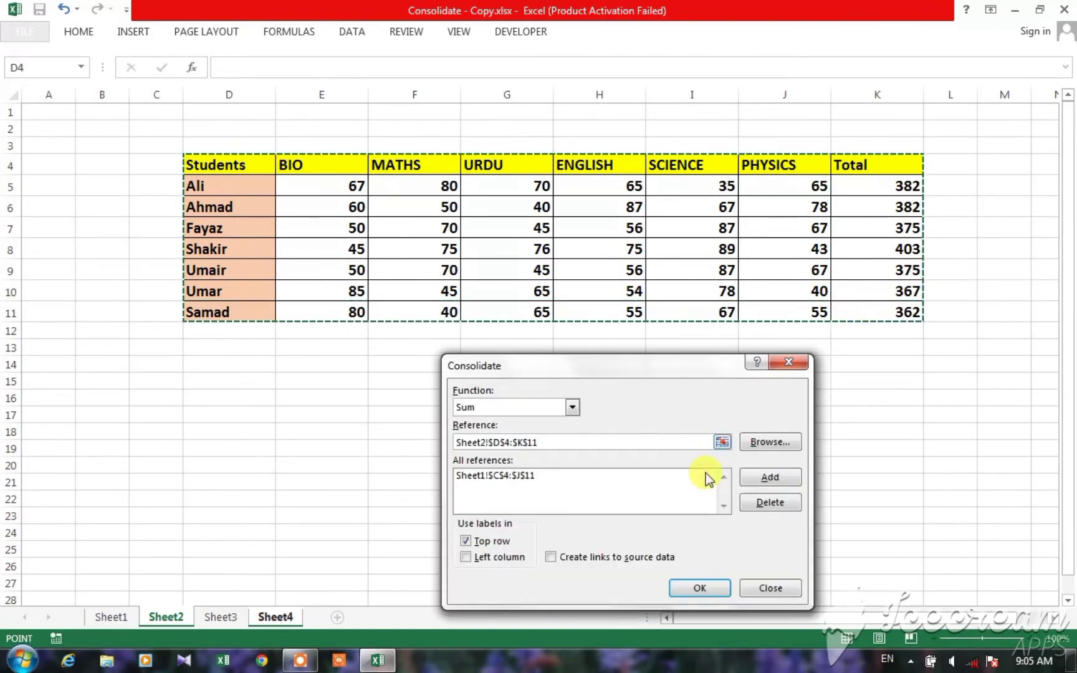
click(755, 480)
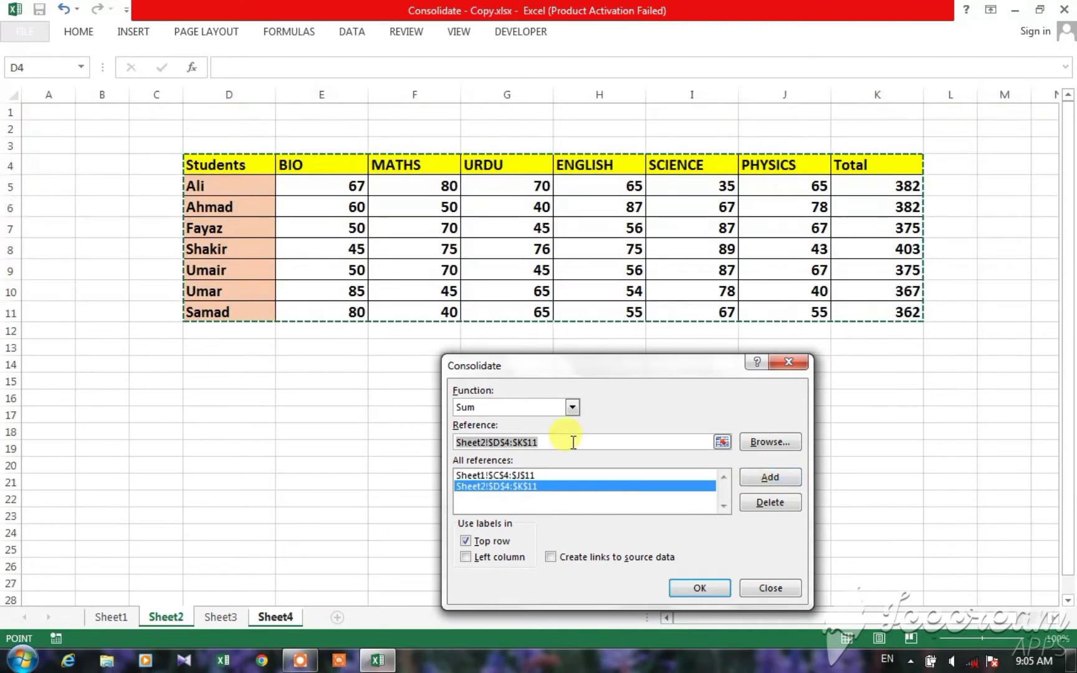
Step: Clear the reference entry and add the Sheet3 marks table, range D5:K12, to the consolidation references
click(573, 442)
key(BackSpace)
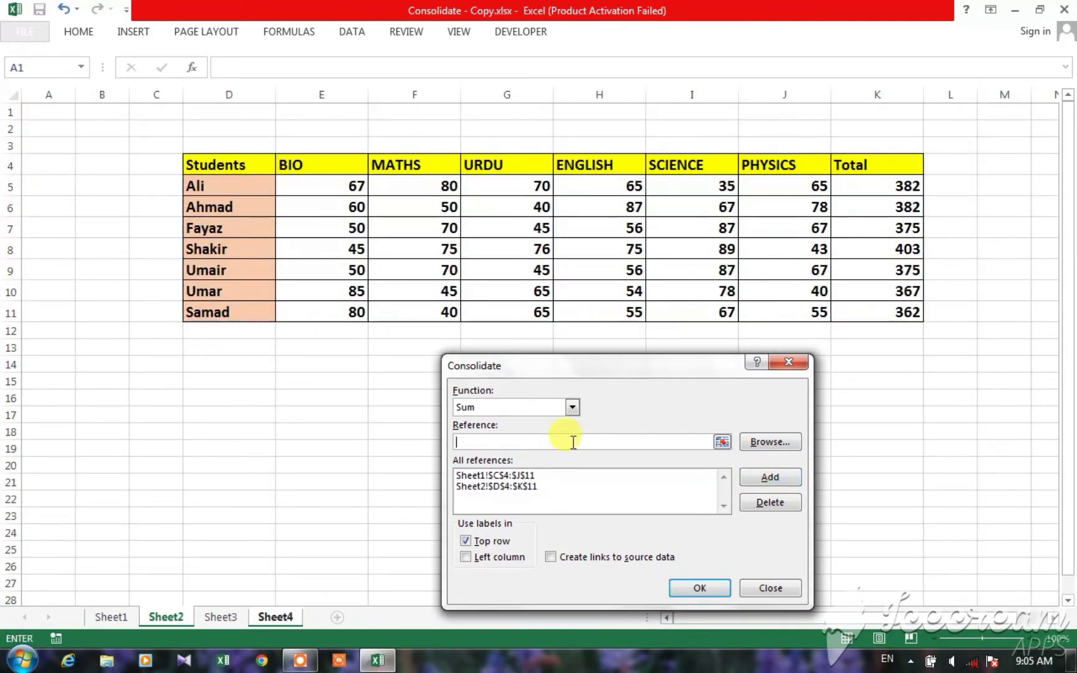
click(226, 618)
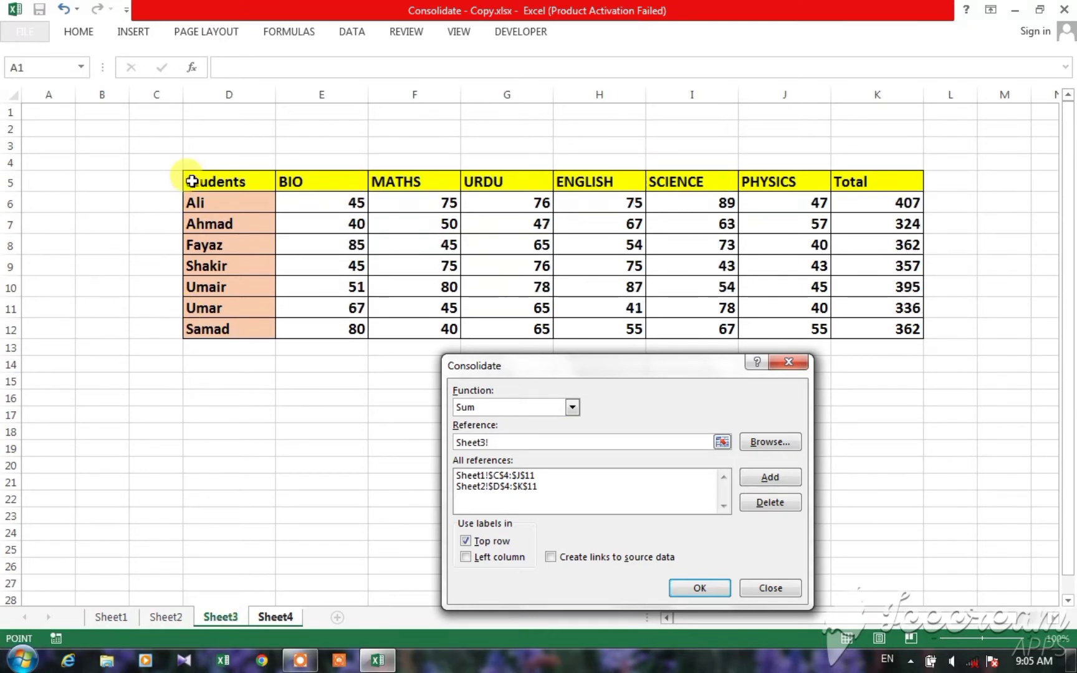
drag(192, 181, 894, 325)
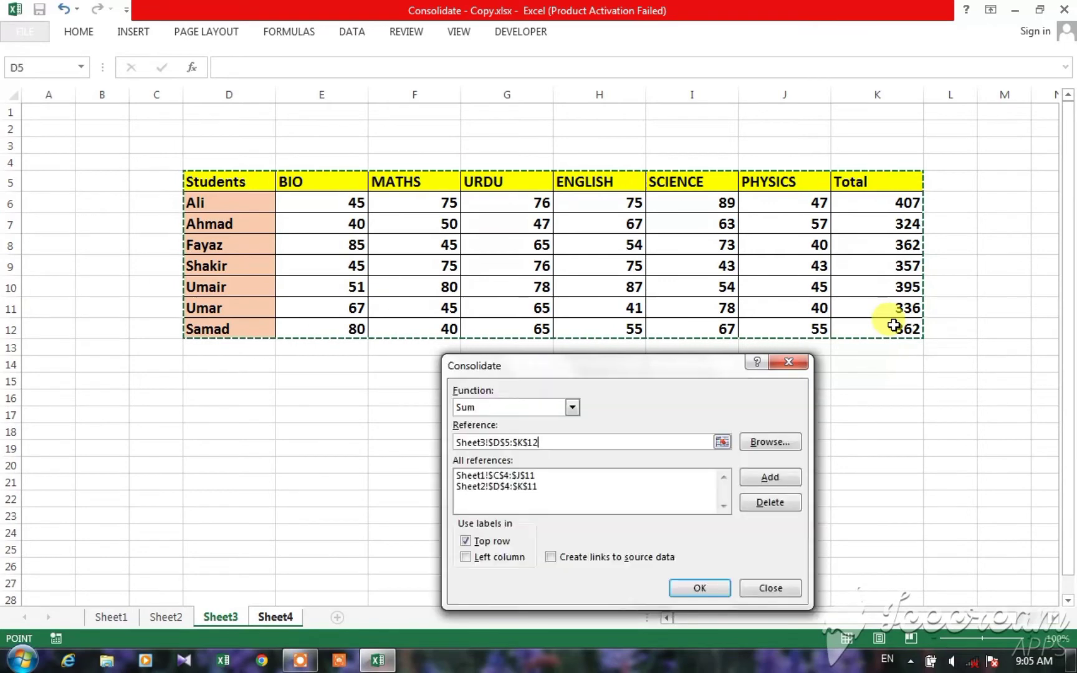
click(768, 479)
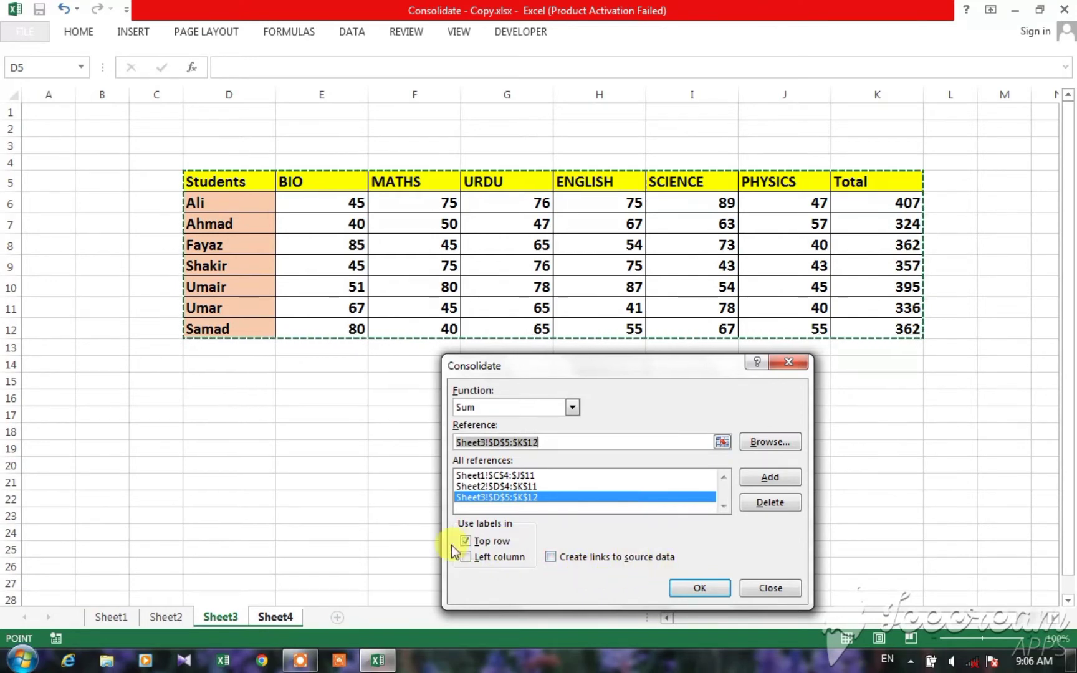
Step: Run the consolidation with top row and left column labels and with links to the source data
click(472, 544)
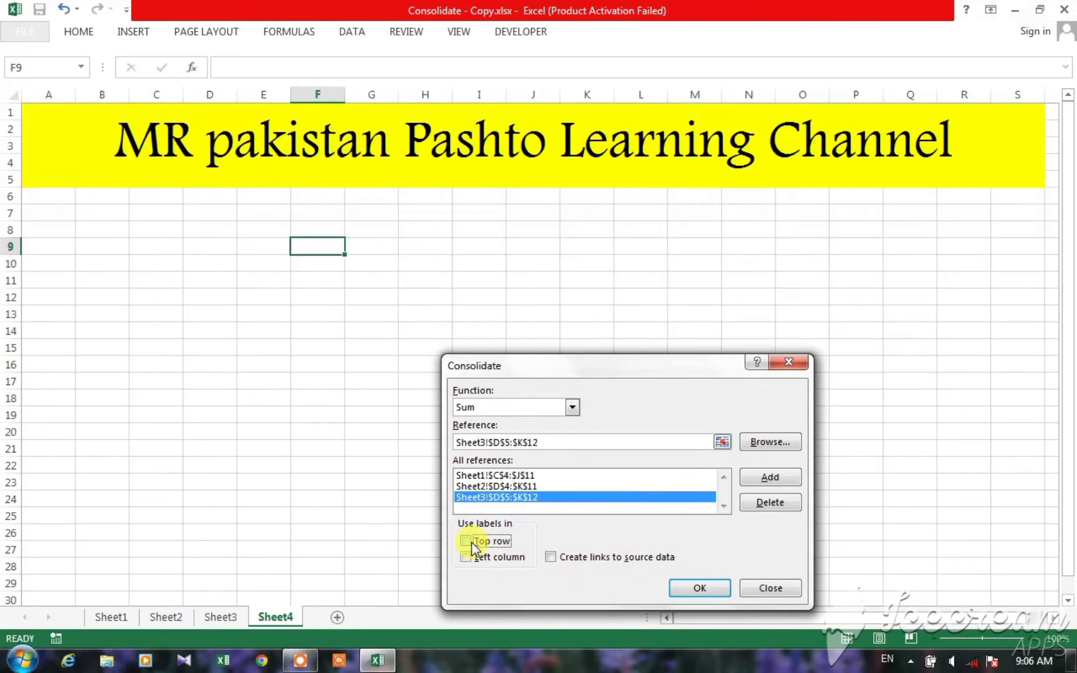
click(466, 541)
click(471, 558)
click(550, 557)
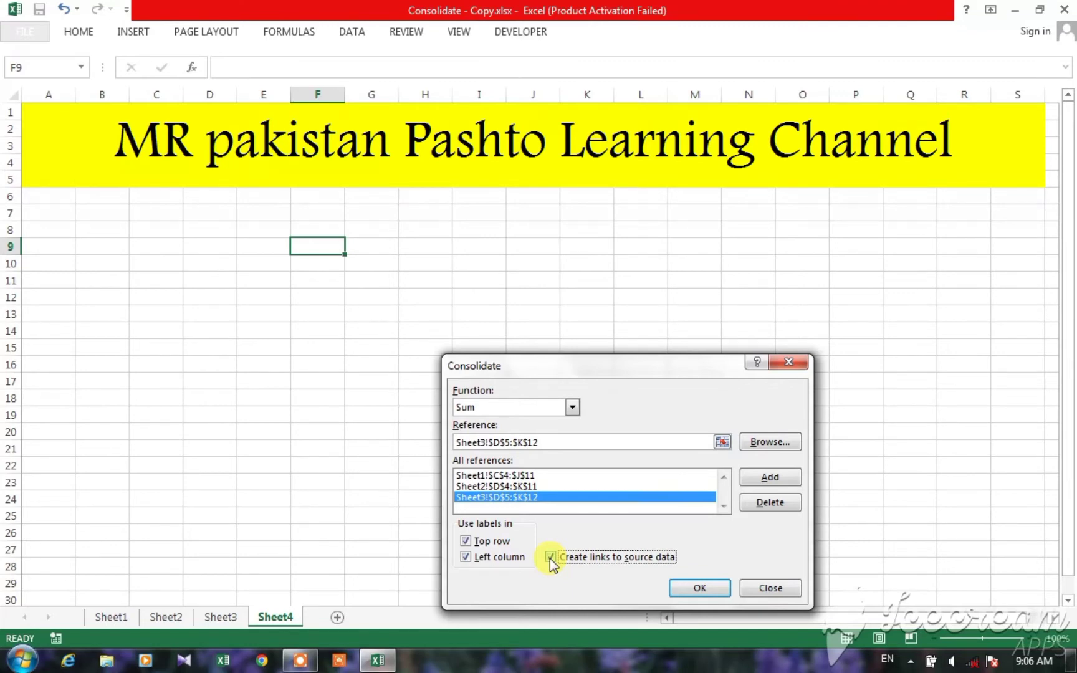
click(508, 477)
click(502, 488)
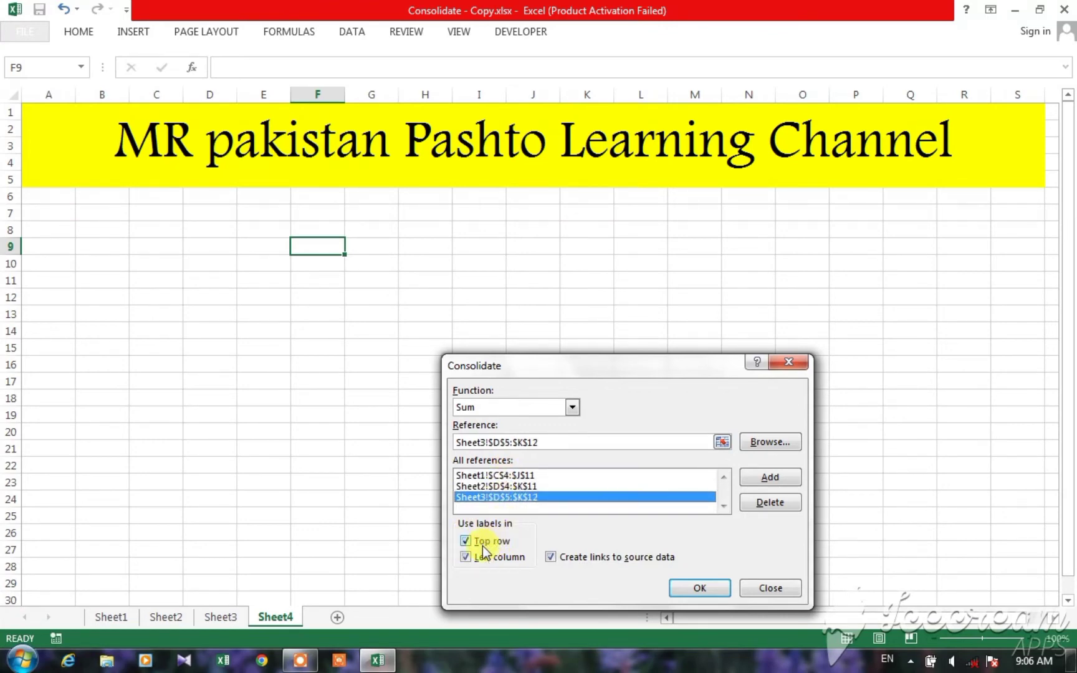
click(559, 556)
click(690, 589)
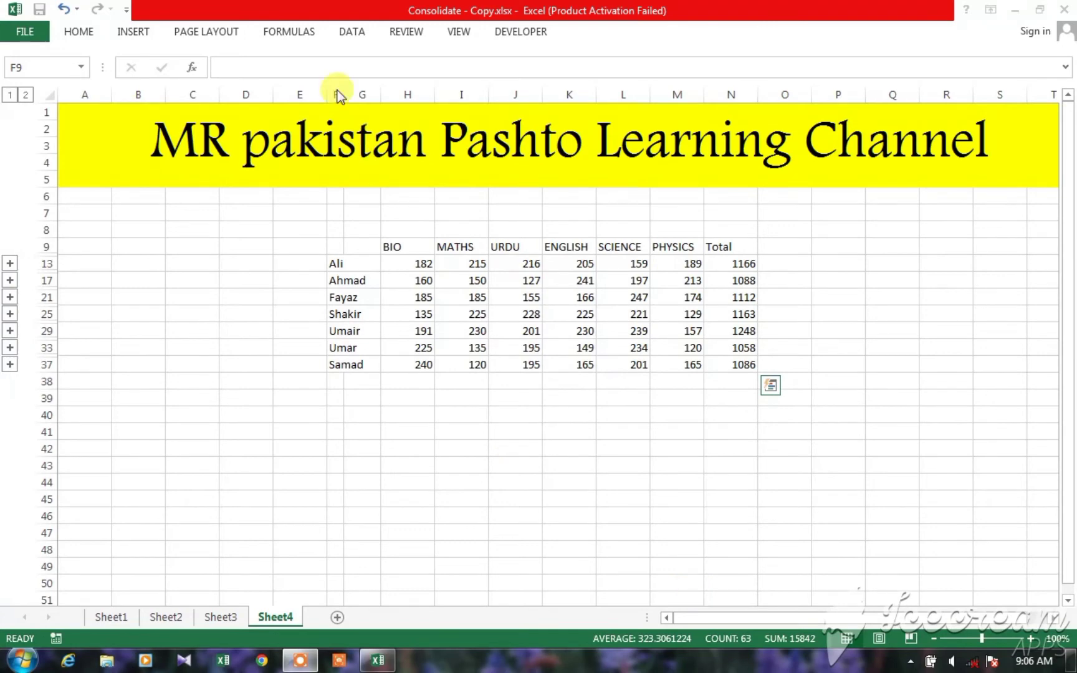
Step: Widen column F on Sheet4 so the student names in the consolidated table fit
key(ctrl+a)
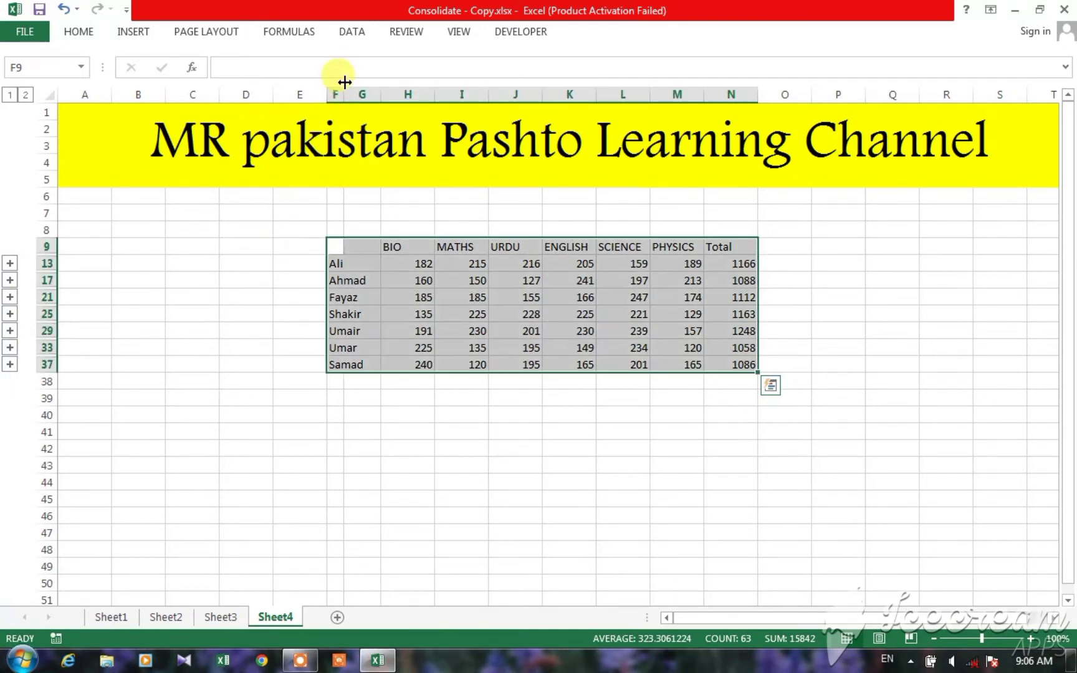
click(337, 91)
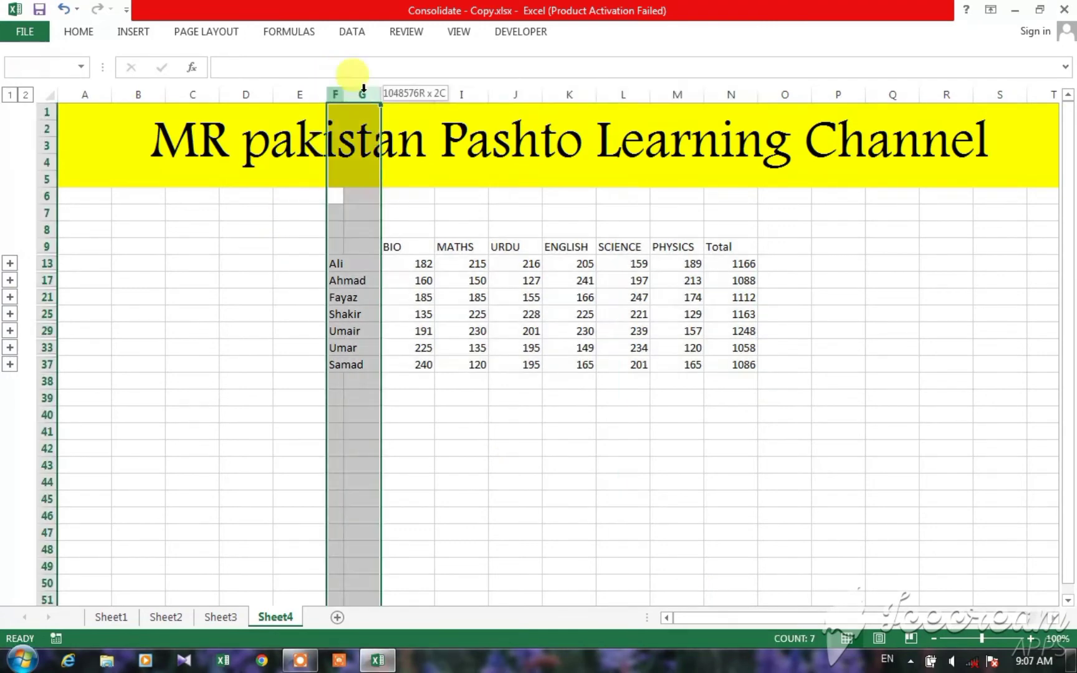
click(243, 279)
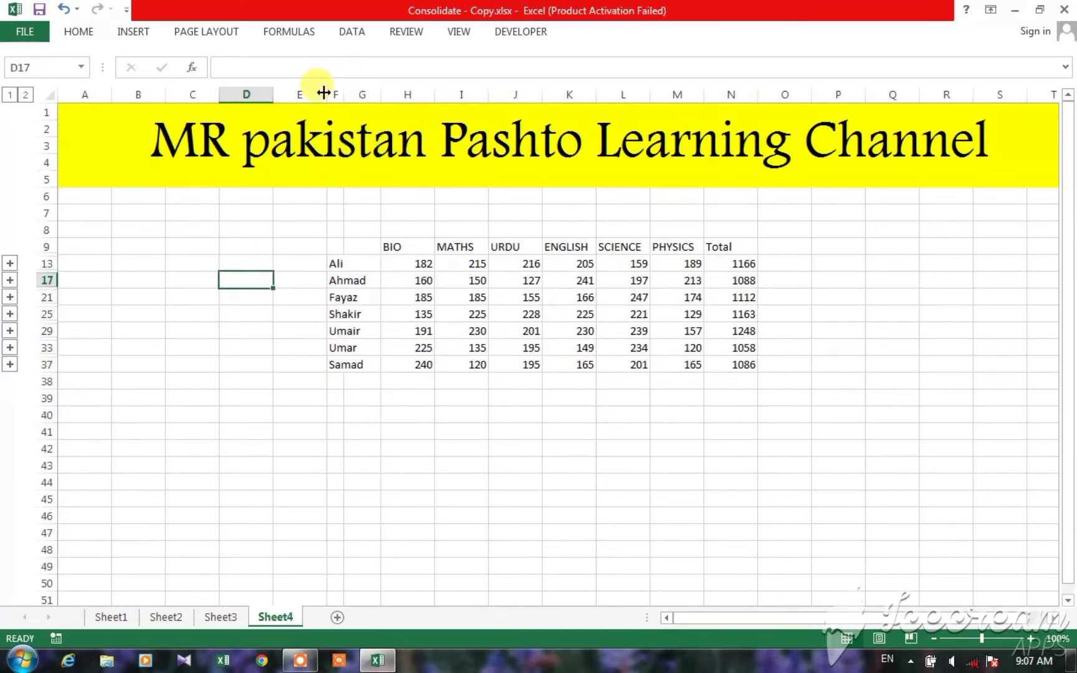
drag(346, 91, 387, 92)
click(553, 461)
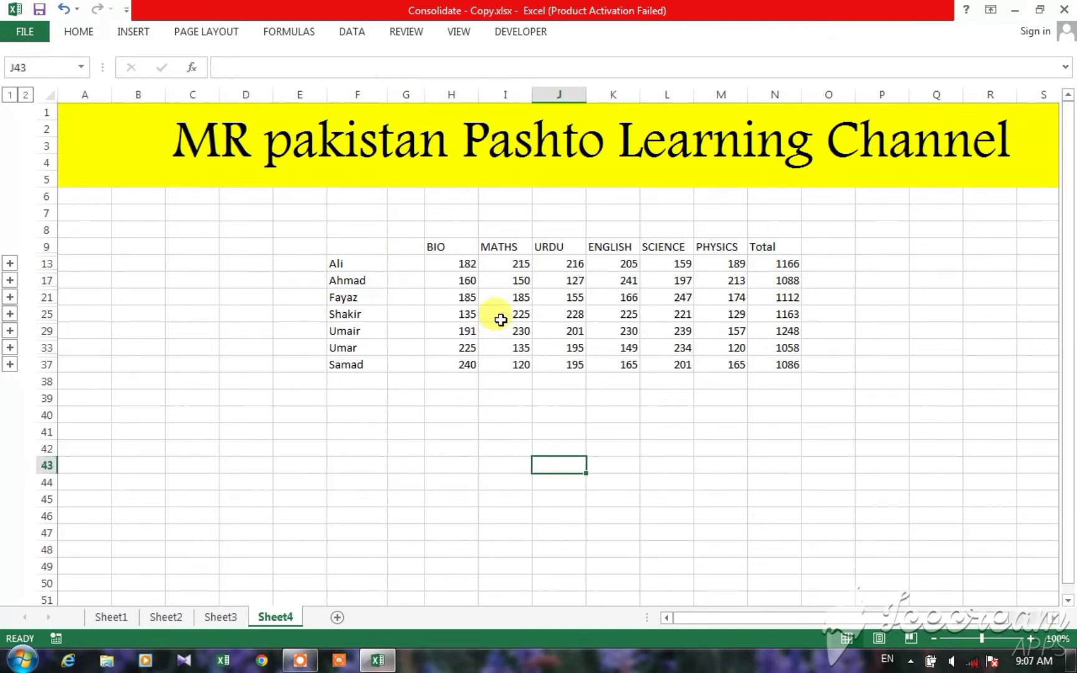
Step: Revisit the source marks on Sheet1, Sheet2 and Sheet3 to compare them with the consolidated table
click(115, 621)
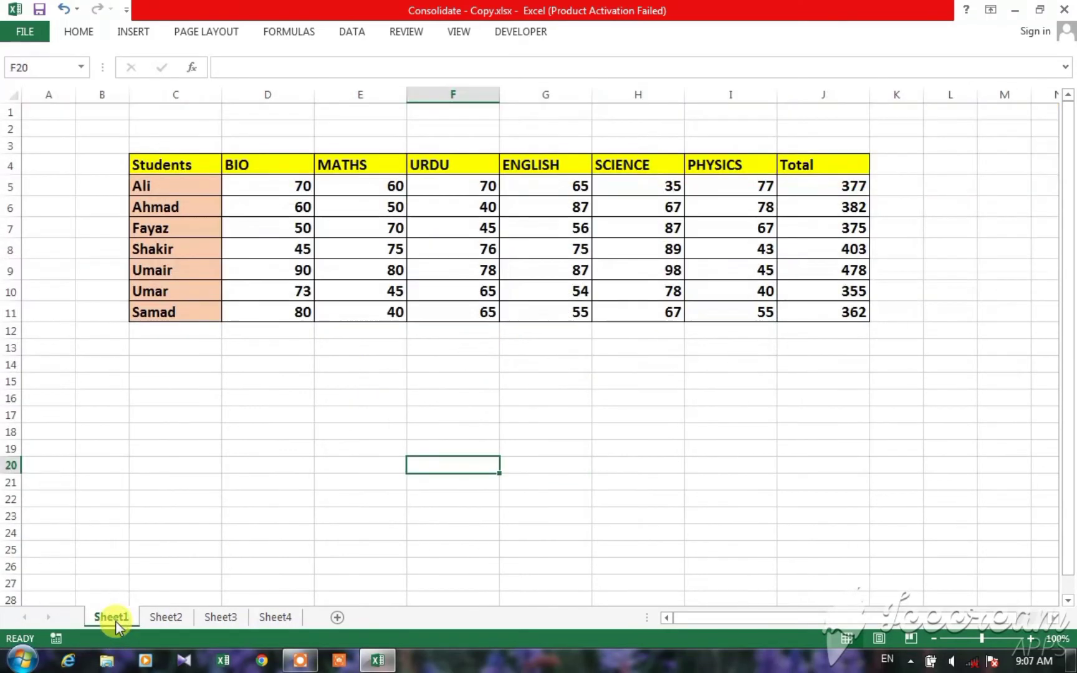
click(163, 620)
click(211, 619)
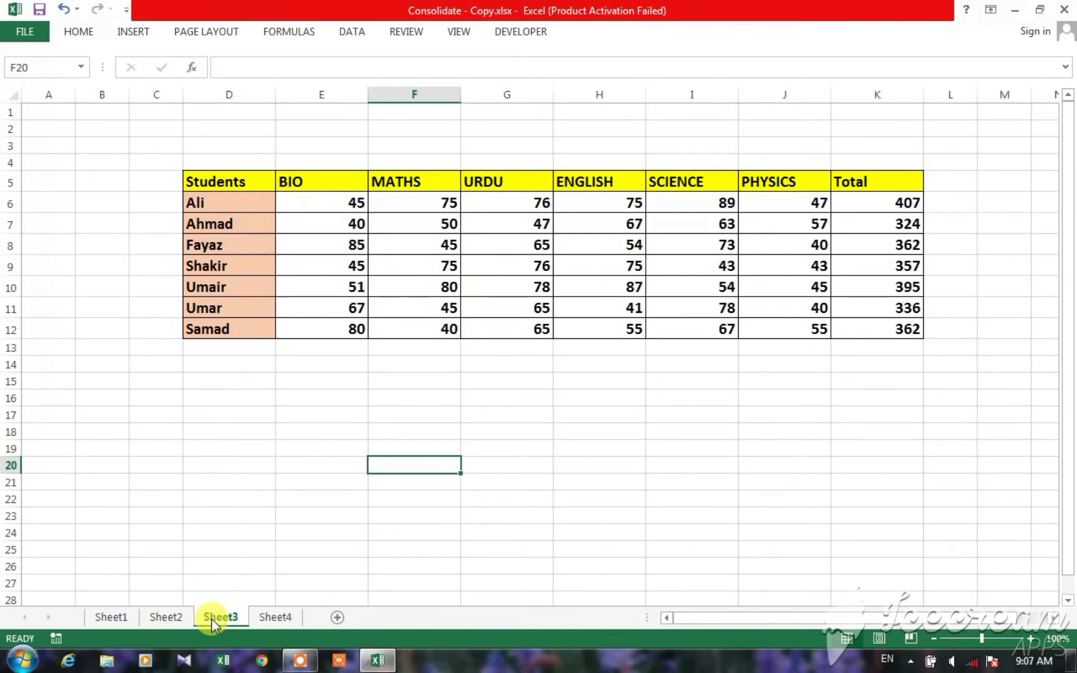
Step: Review the subject headings in row 9 and the student names in column F of the consolidated table on Sheet4
click(278, 618)
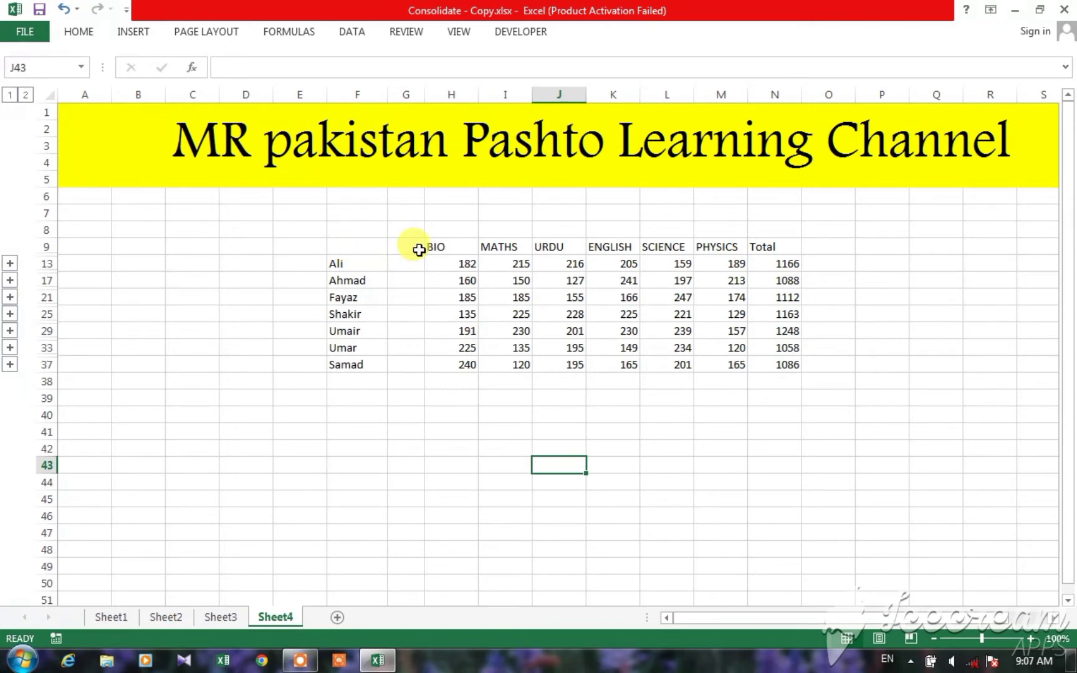
drag(435, 246, 751, 248)
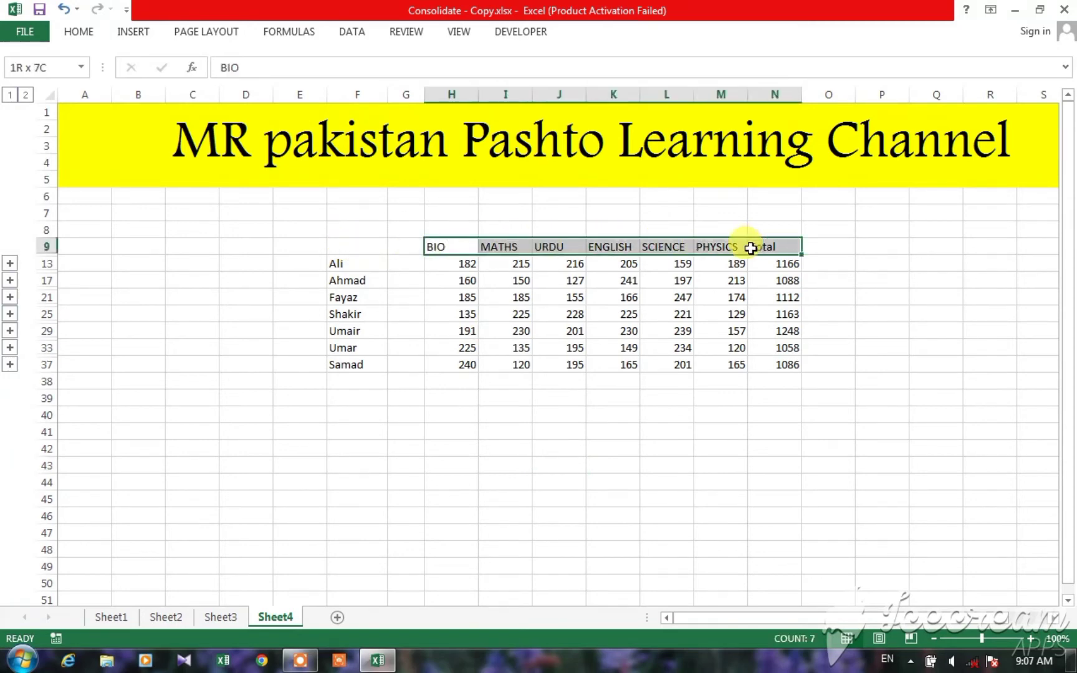
click(527, 430)
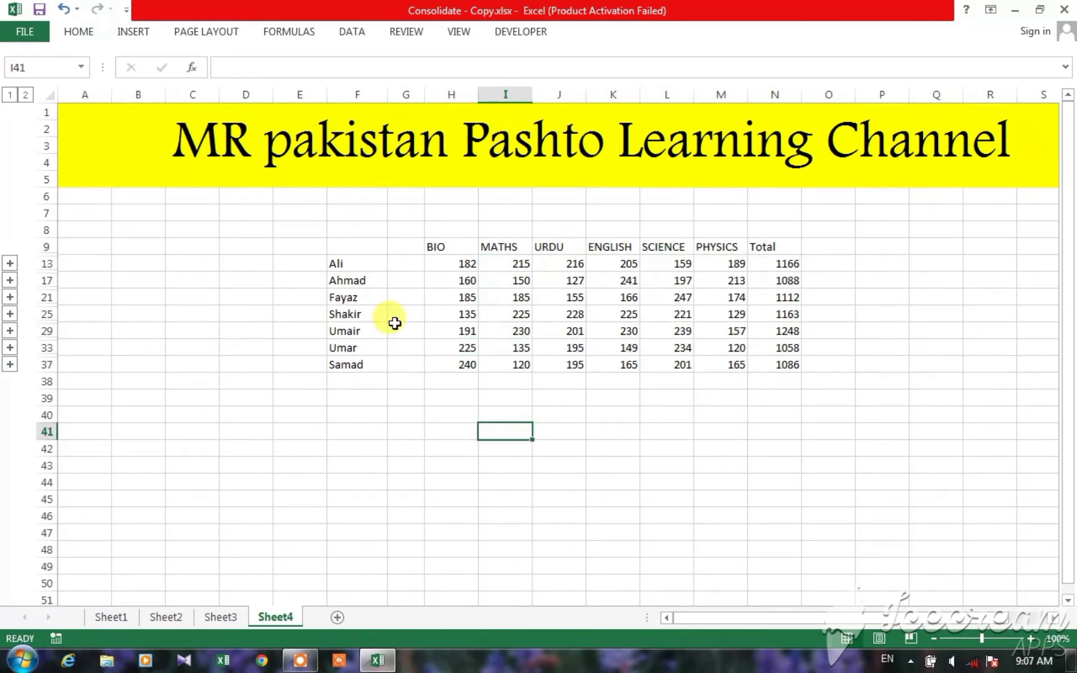
drag(361, 269, 356, 363)
click(470, 431)
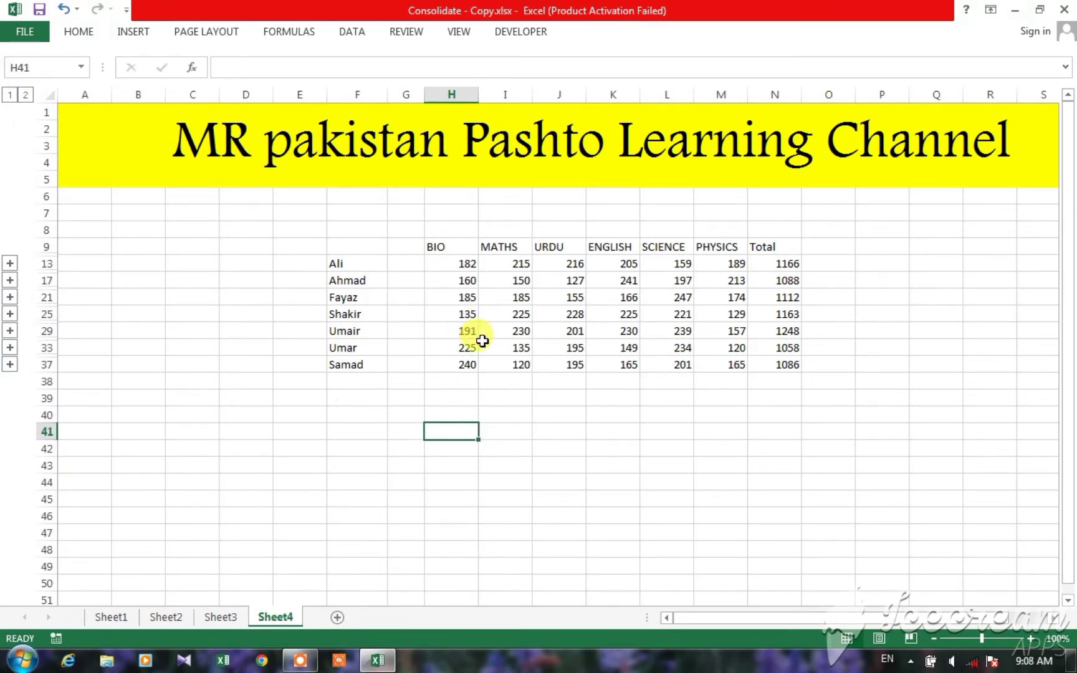
Step: Compare the first student's consolidated total in N13 on Sheet4 with that student's totals on Sheet1, Sheet2 and Sheet3
click(333, 264)
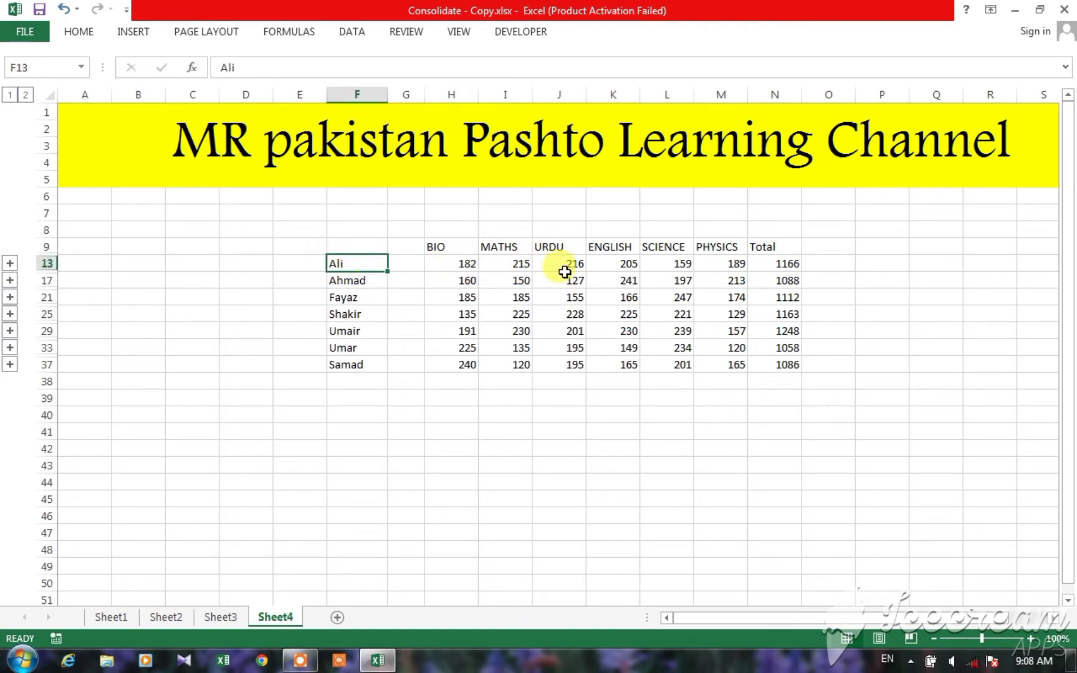
click(785, 266)
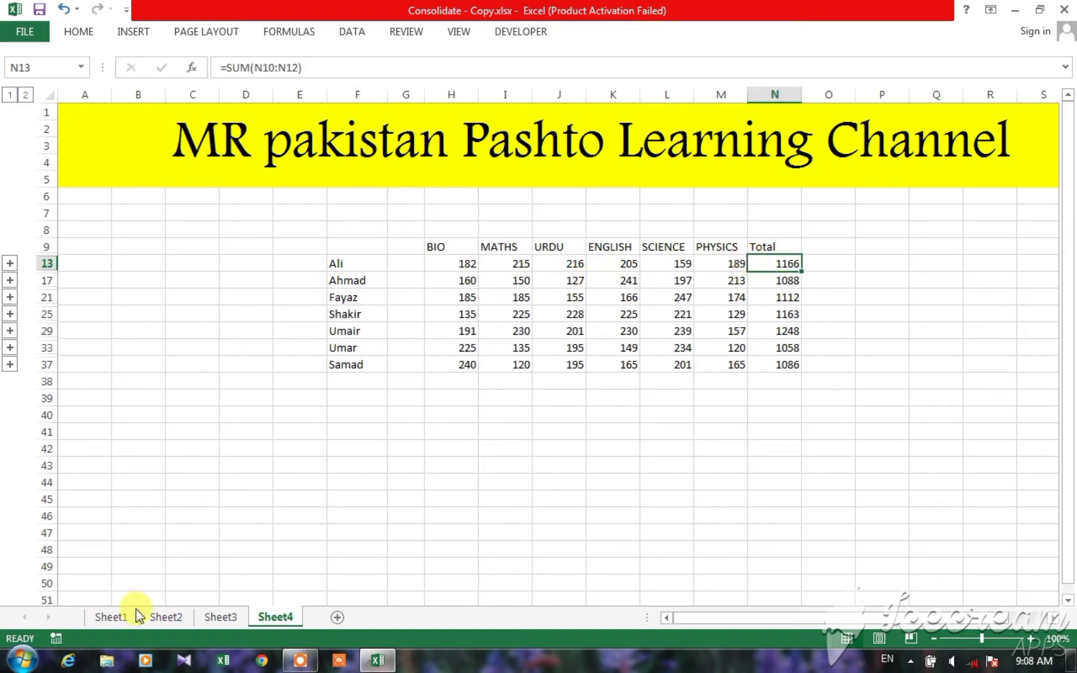
click(110, 617)
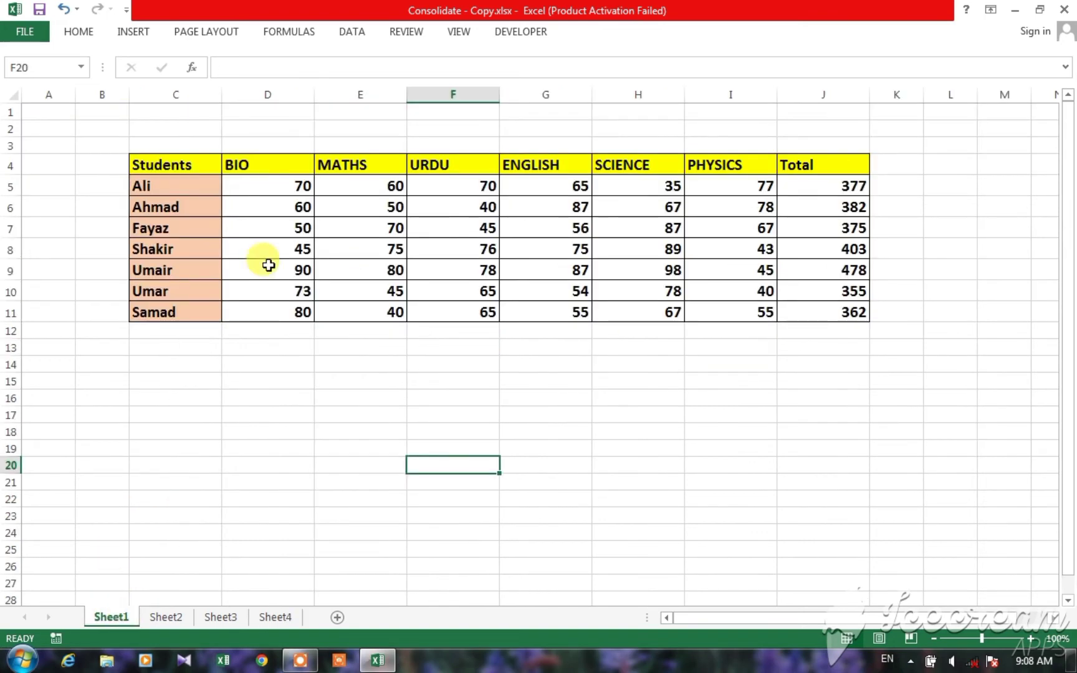
click(829, 186)
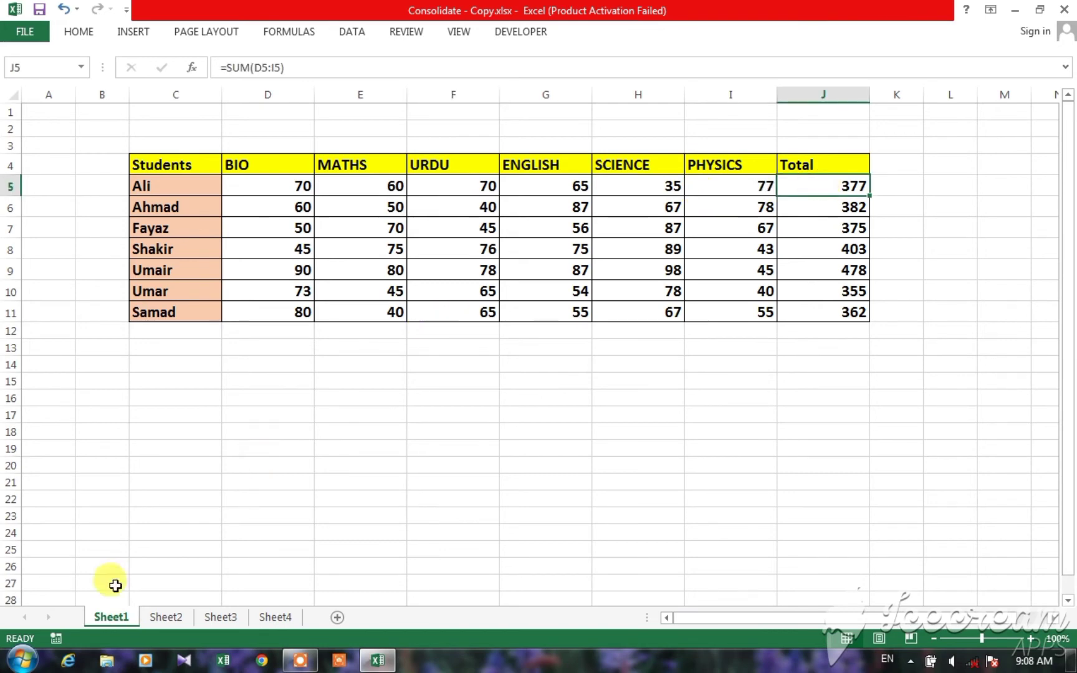
click(163, 617)
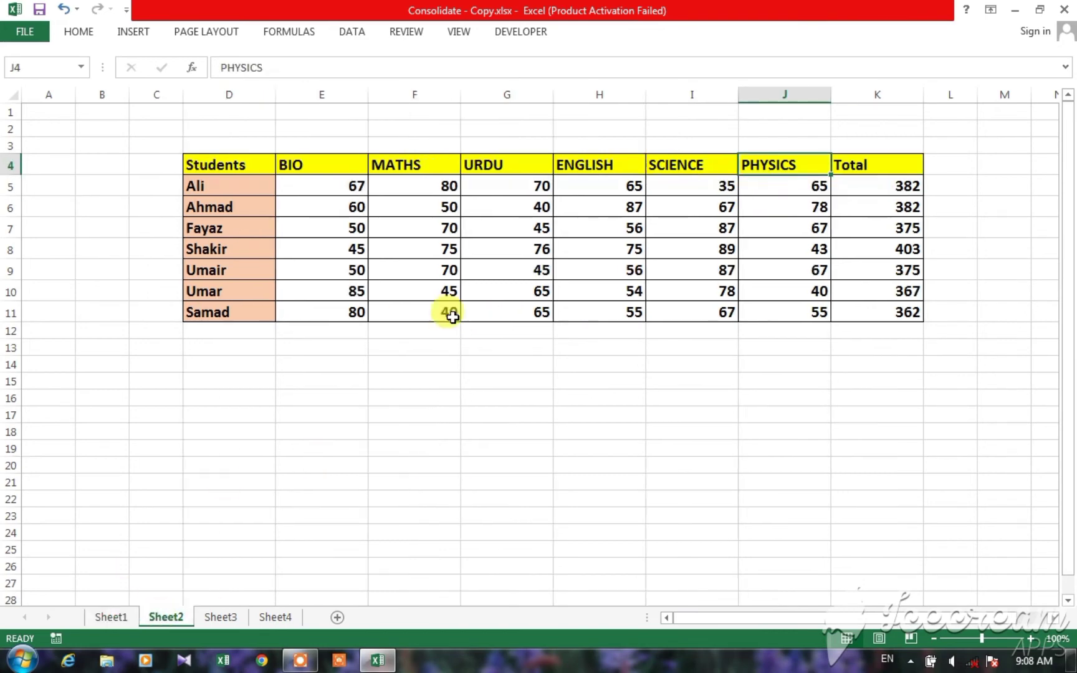
click(890, 184)
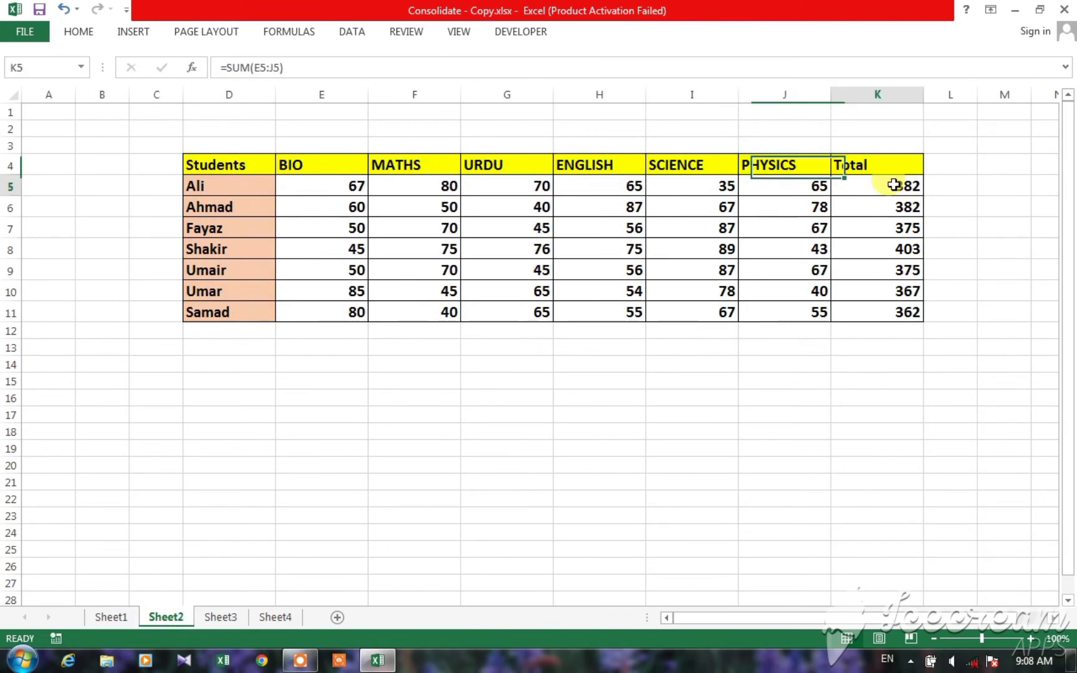
click(222, 617)
click(876, 203)
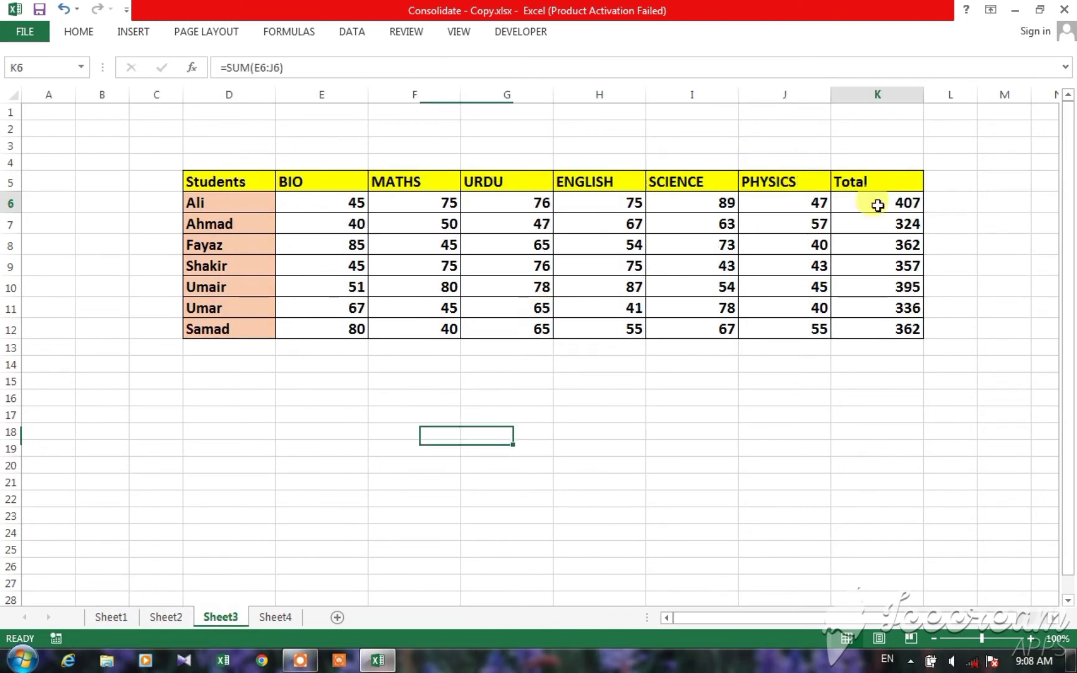
click(279, 618)
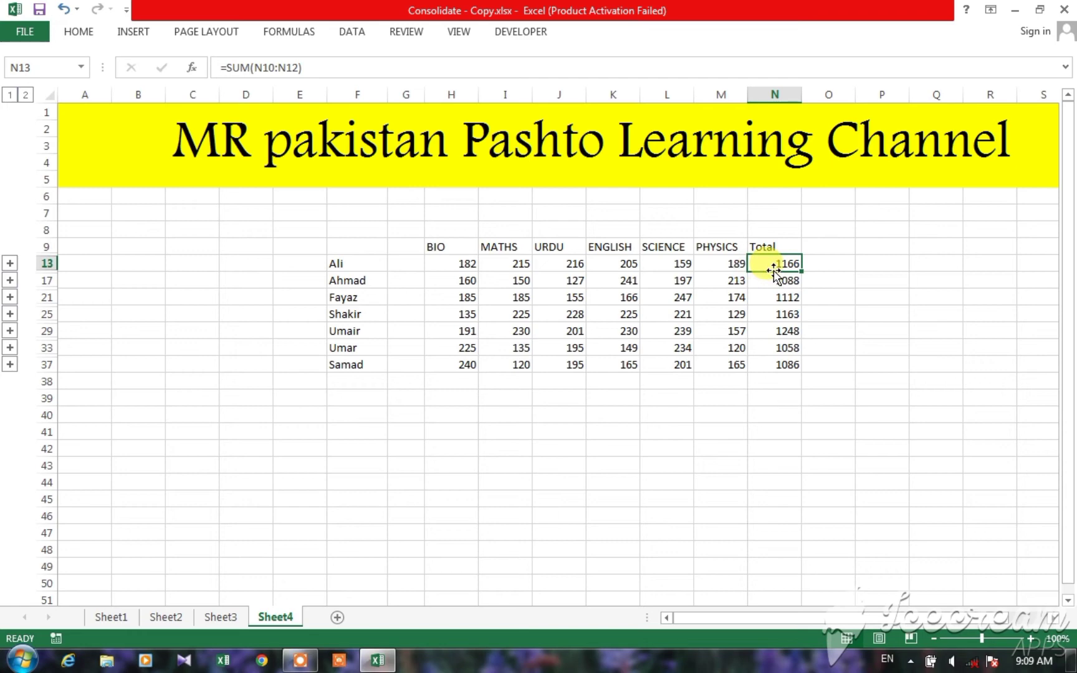
Step: Expand the first student's detail rows on Sheet4 and widen column G so the source workbook labels fit
click(360, 271)
drag(361, 270, 360, 373)
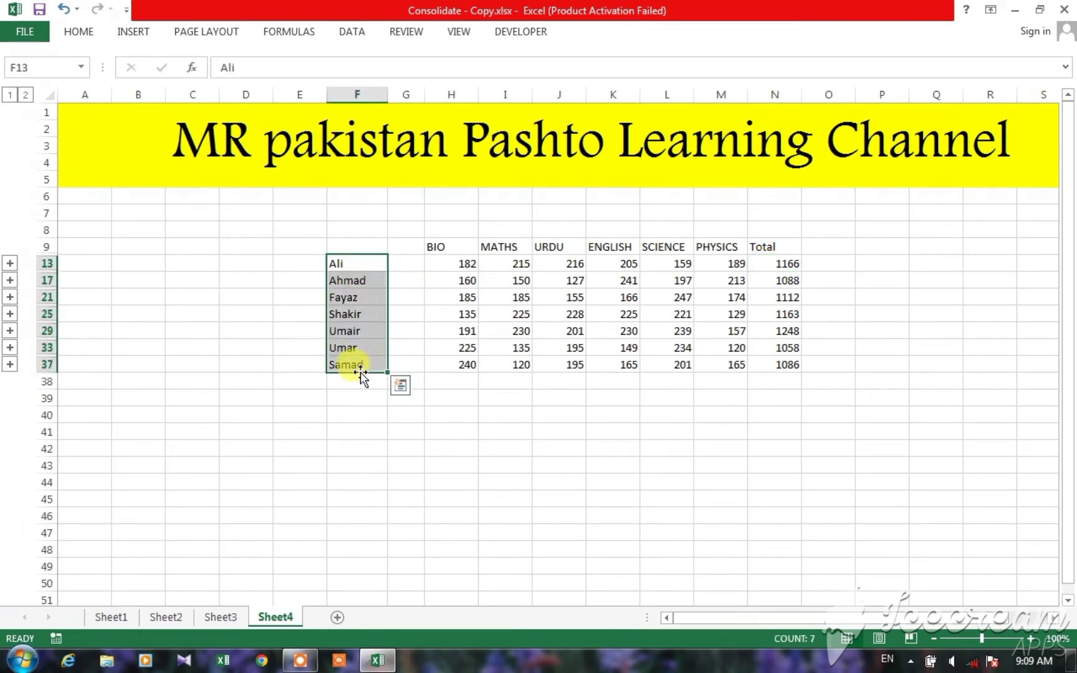
click(360, 405)
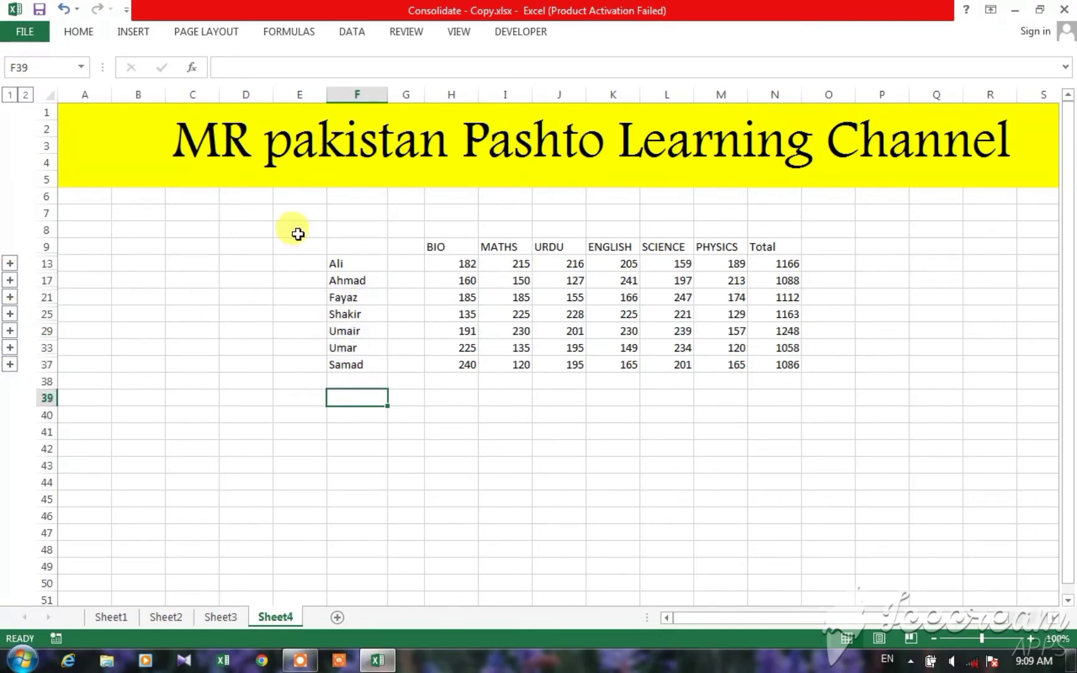
click(356, 267)
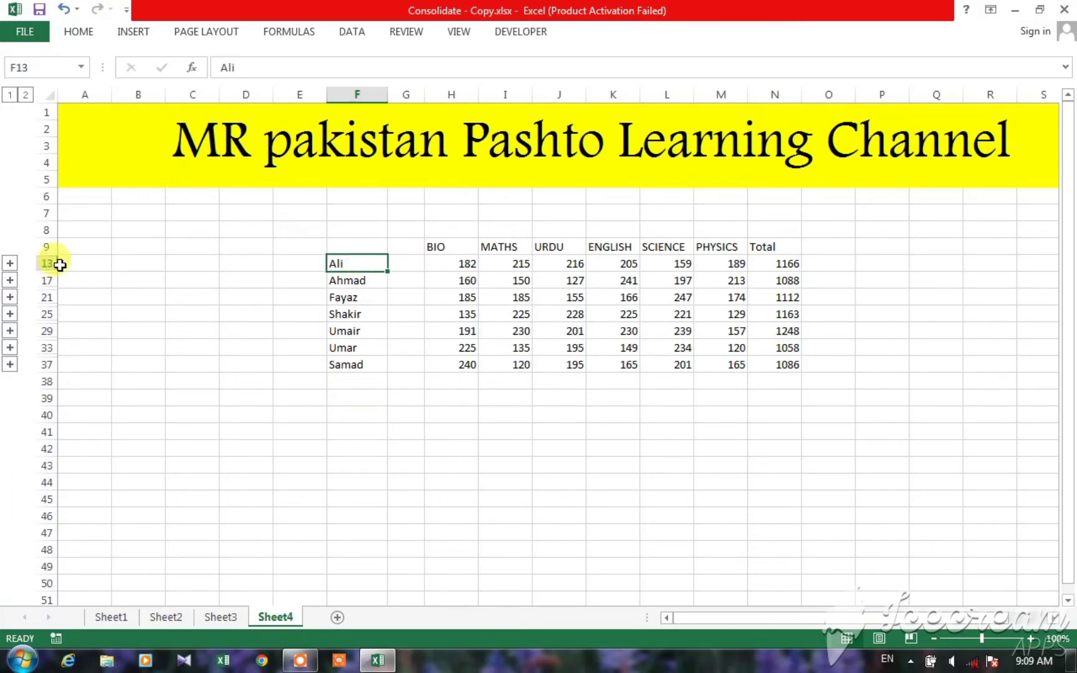
click(10, 264)
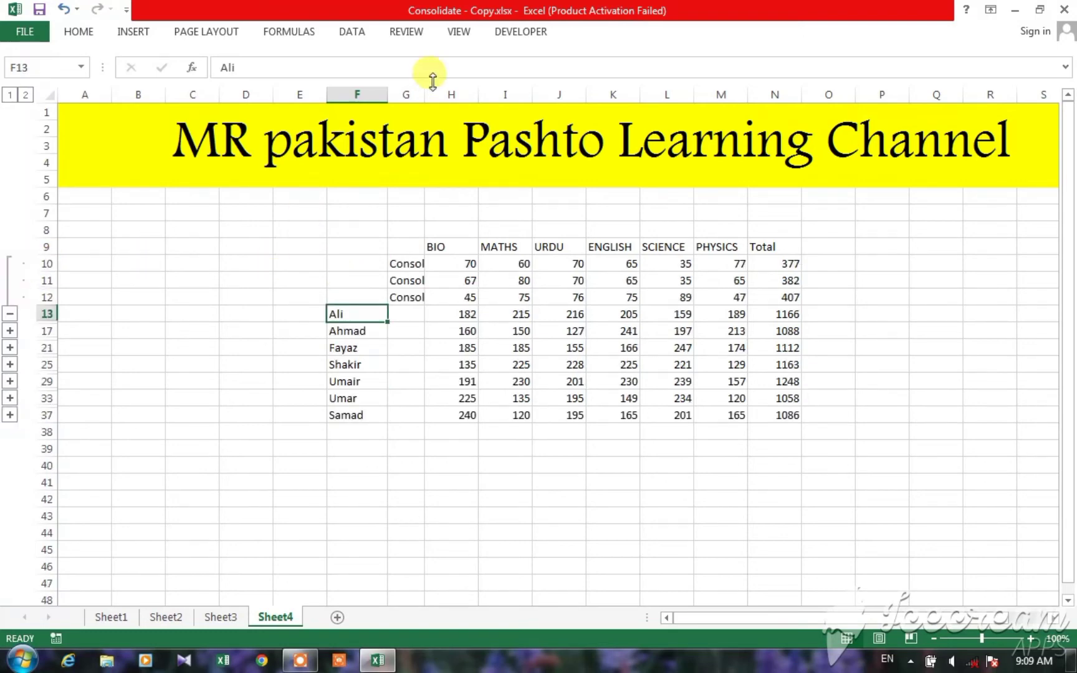
drag(423, 89, 463, 89)
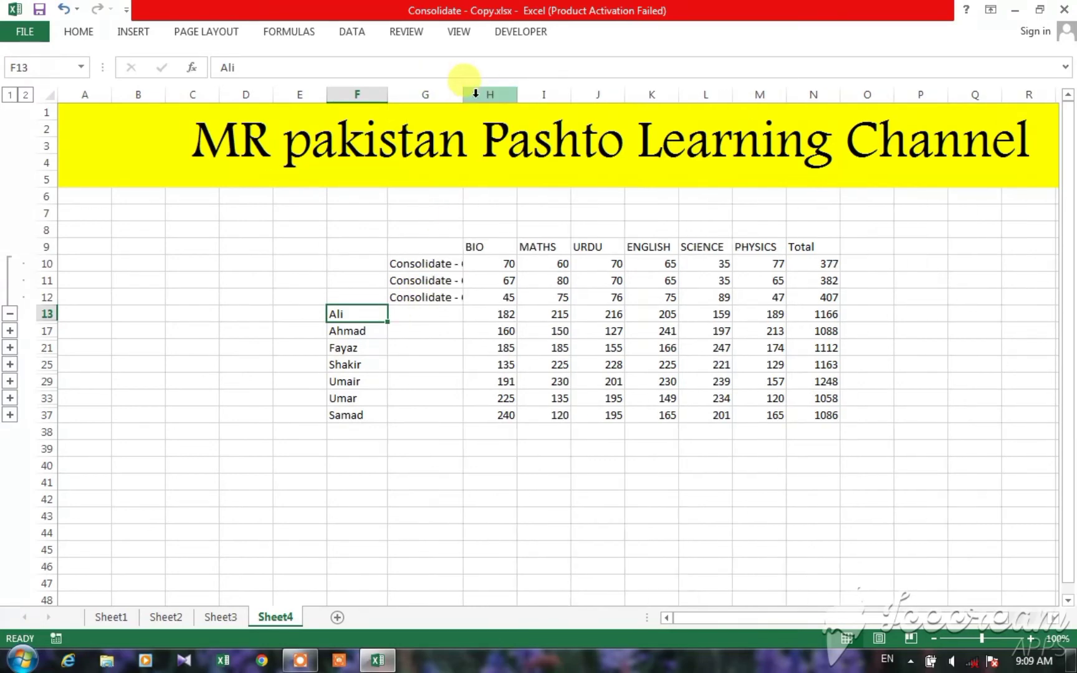
drag(464, 91, 513, 90)
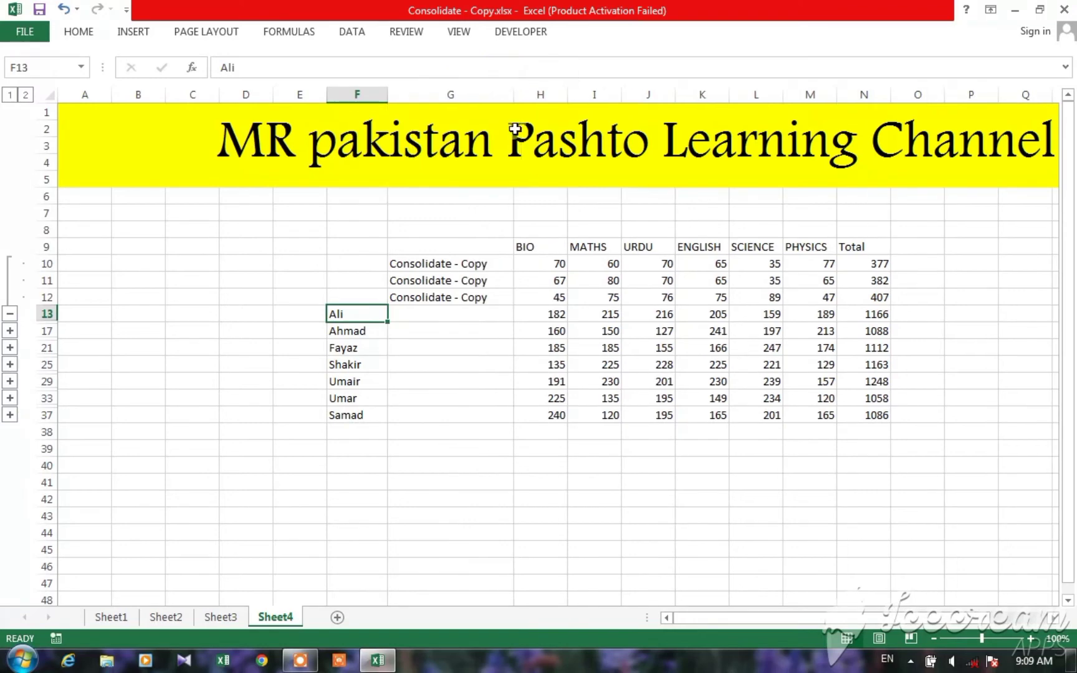
Step: Inspect the first student's linked BIO marks in H10 to H12 and the sum formula in H13
click(552, 267)
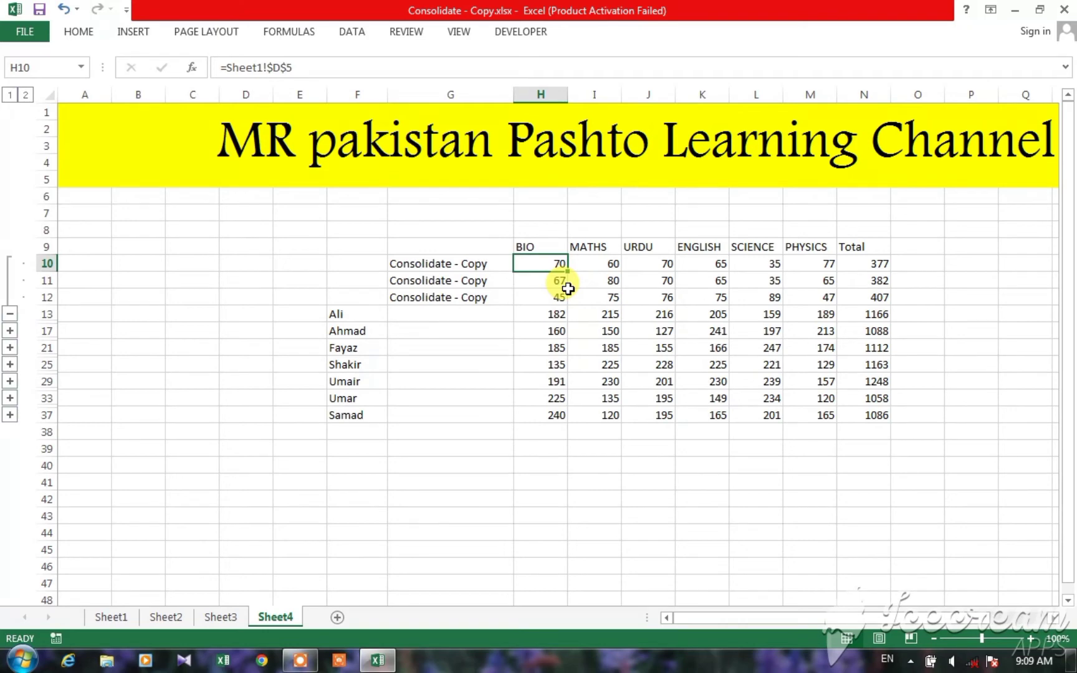
click(568, 288)
click(568, 291)
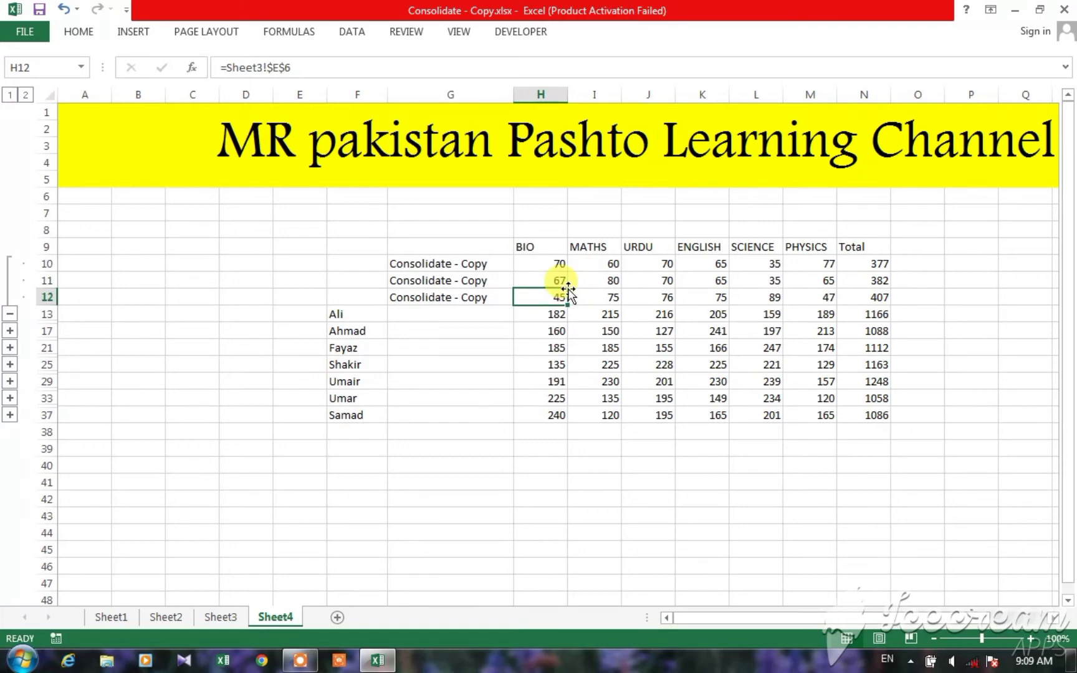
key(Down)
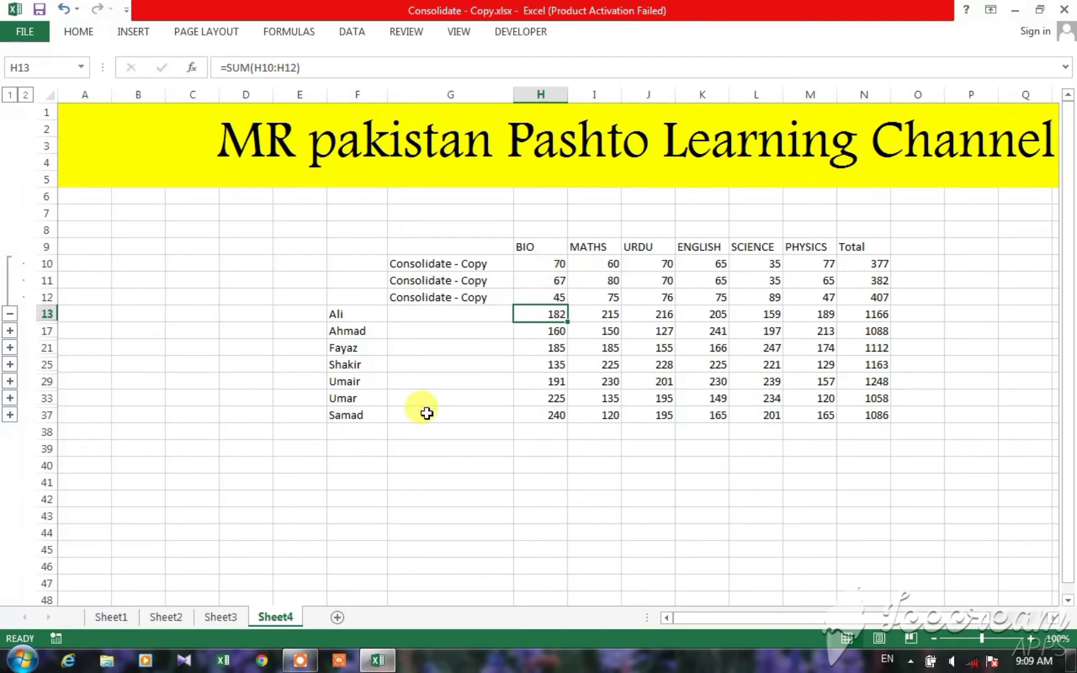
Step: Check the first student's BIO marks on Sheet1, Sheet2 and Sheet3 against the linked detail rows on Sheet4
click(118, 616)
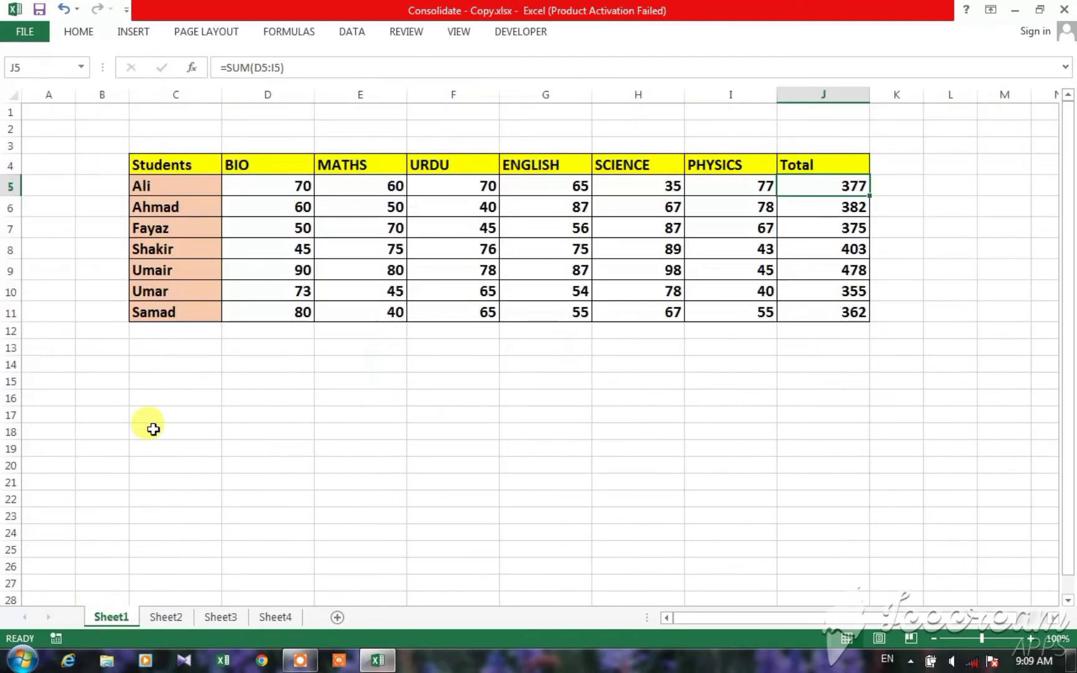
click(260, 191)
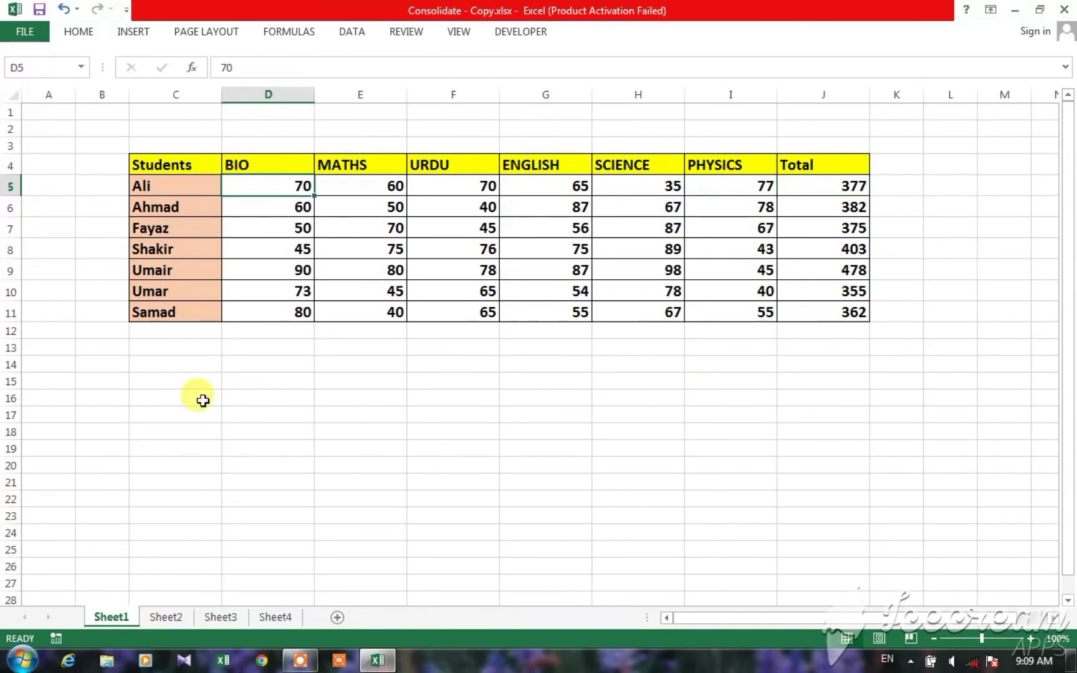
click(159, 617)
click(350, 184)
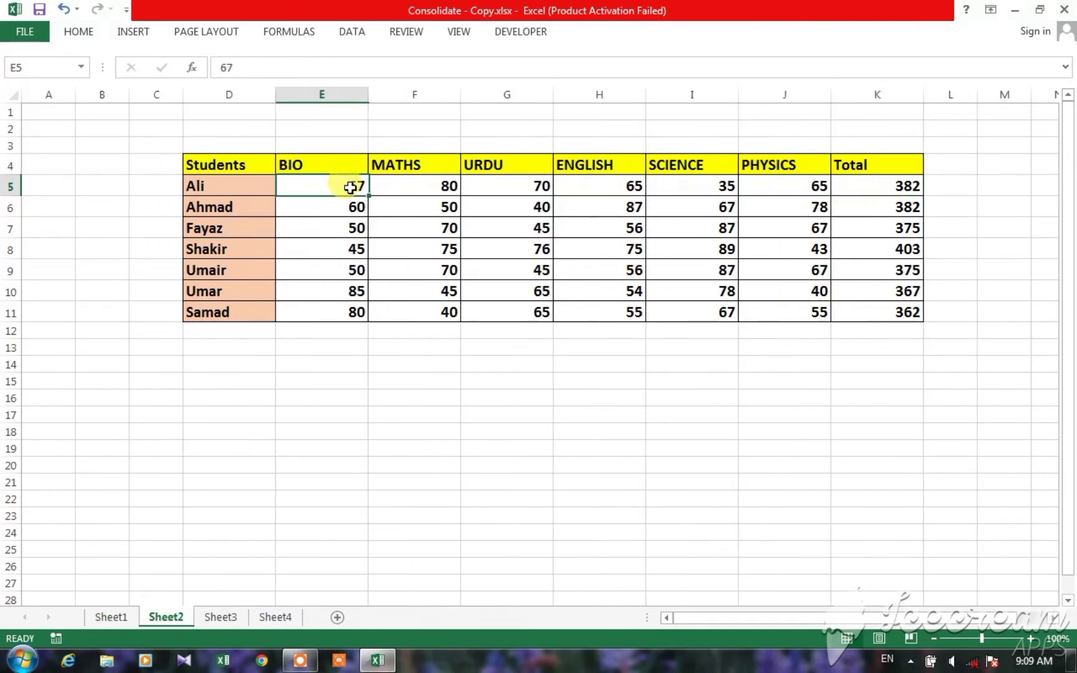
click(217, 619)
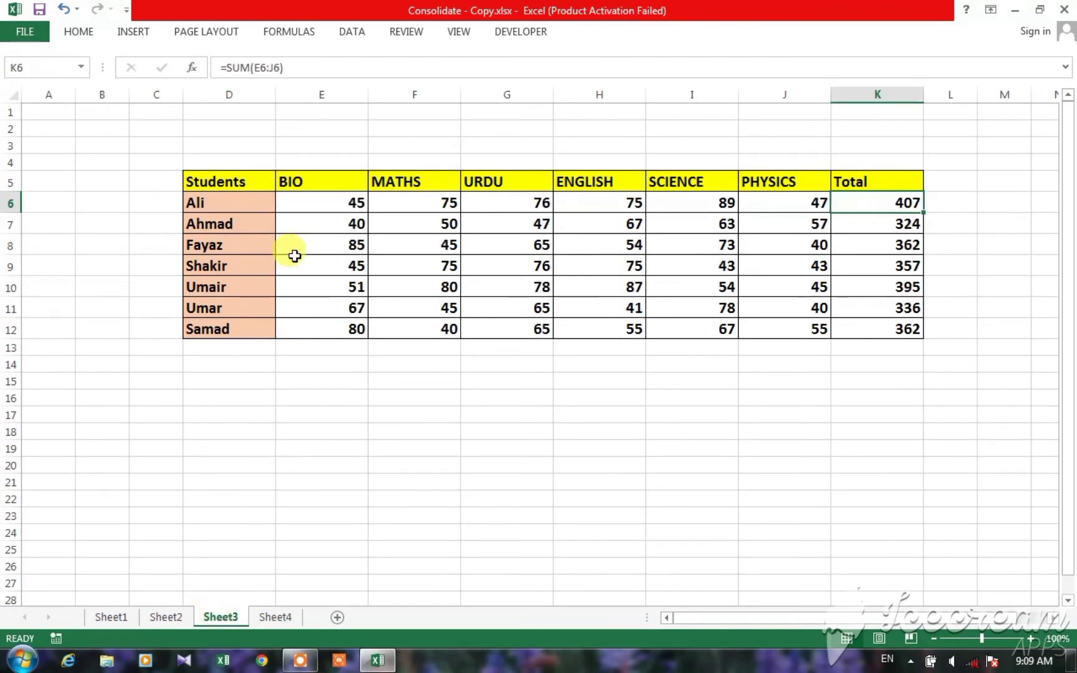
click(329, 208)
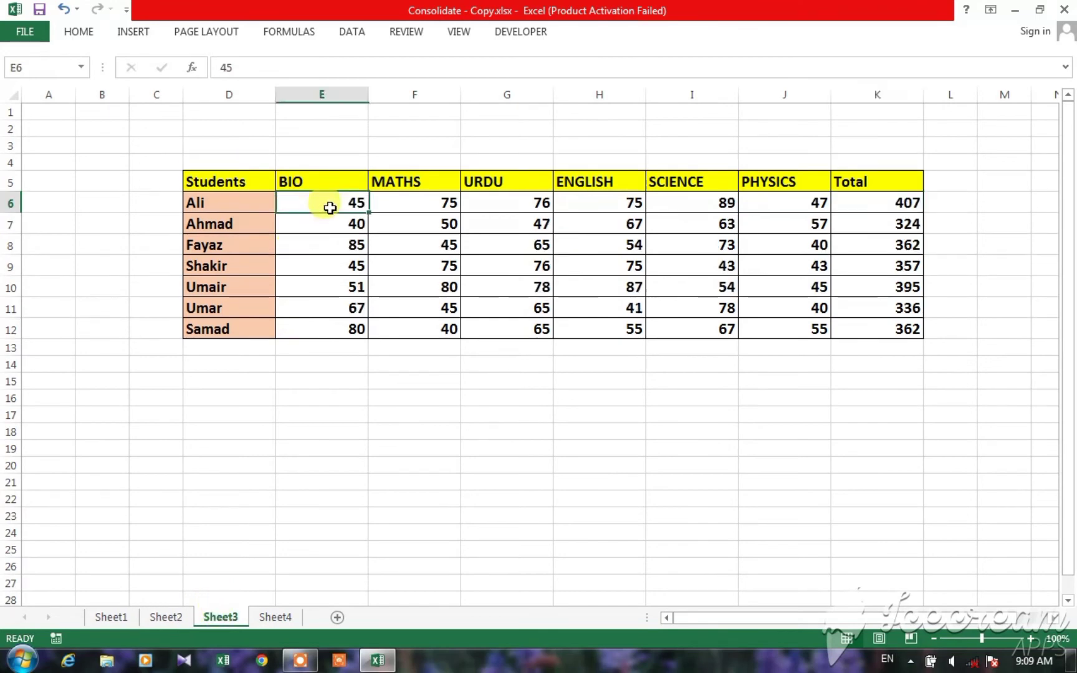
click(274, 617)
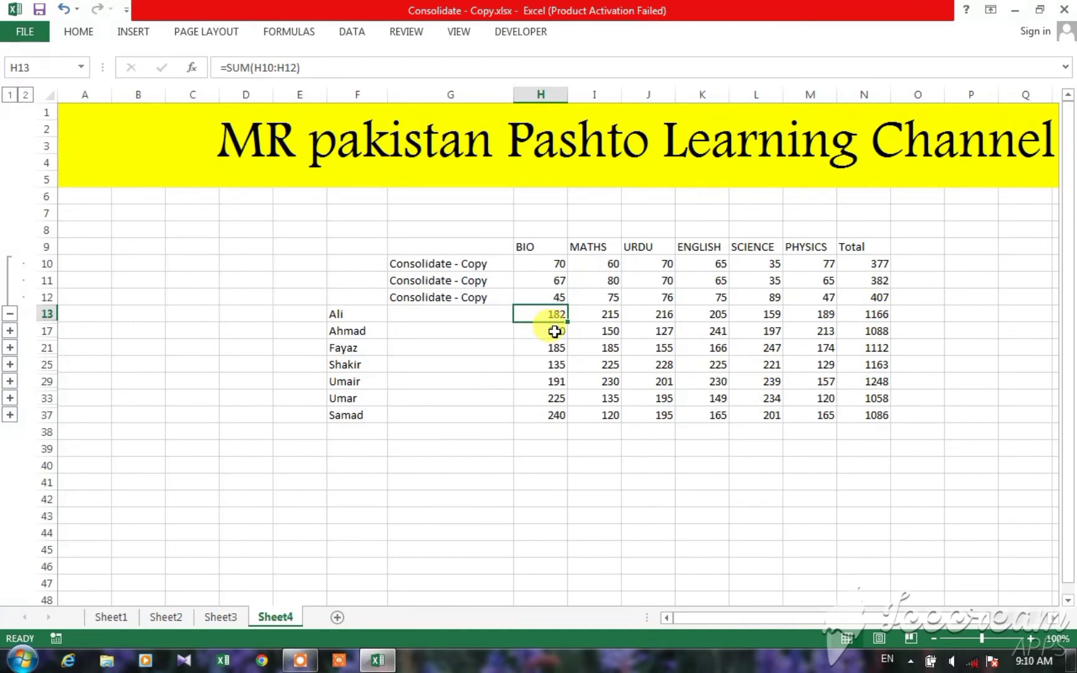
Step: Inspect the first student's linked MATHS marks in I10 to I12 and the sum formula in I13
click(601, 268)
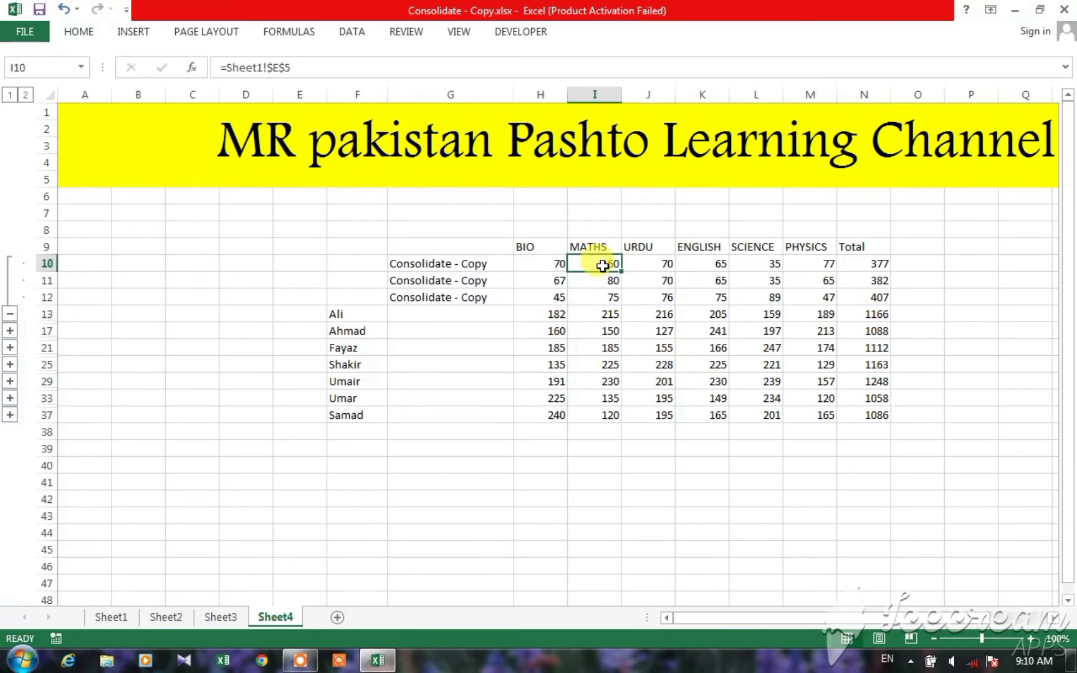
key(Down)
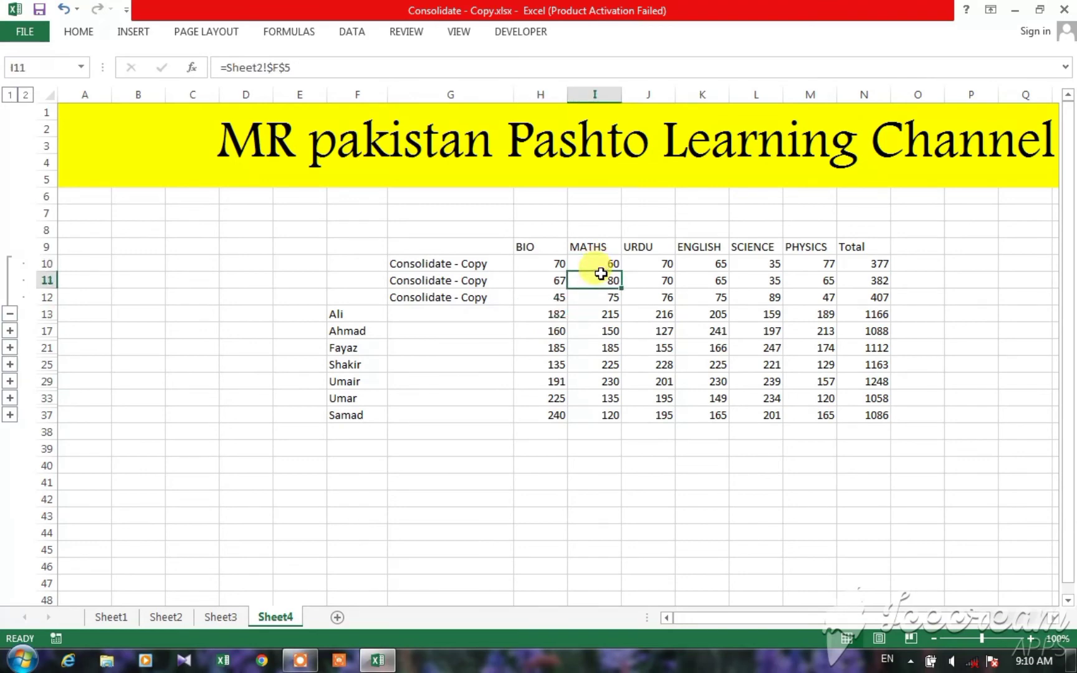
key(Down)
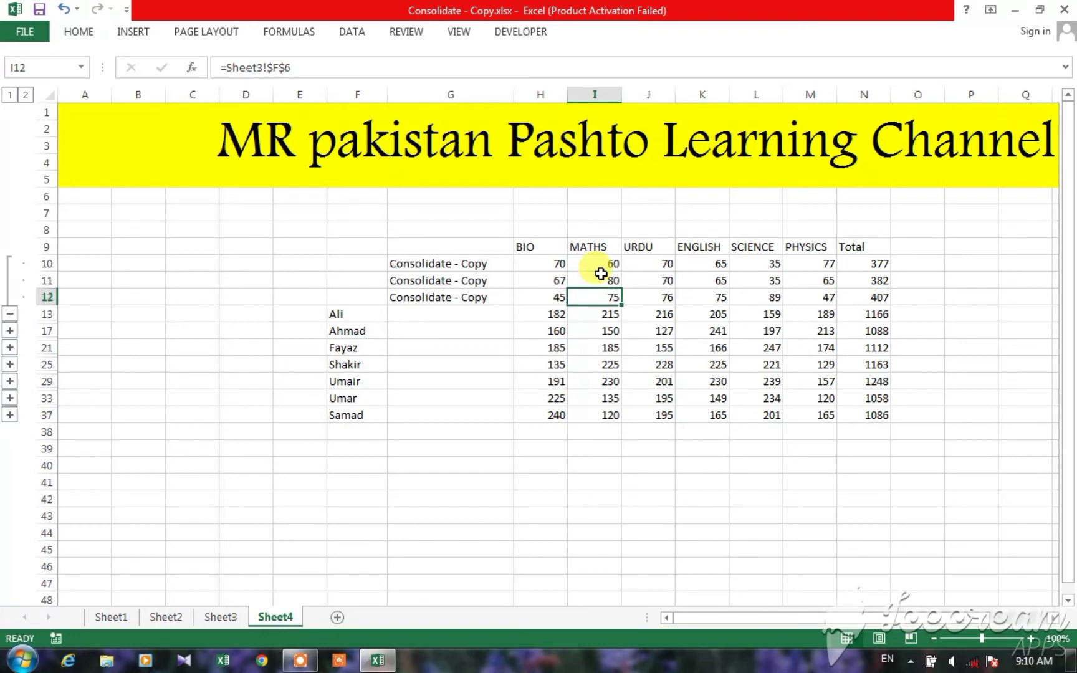
key(Down)
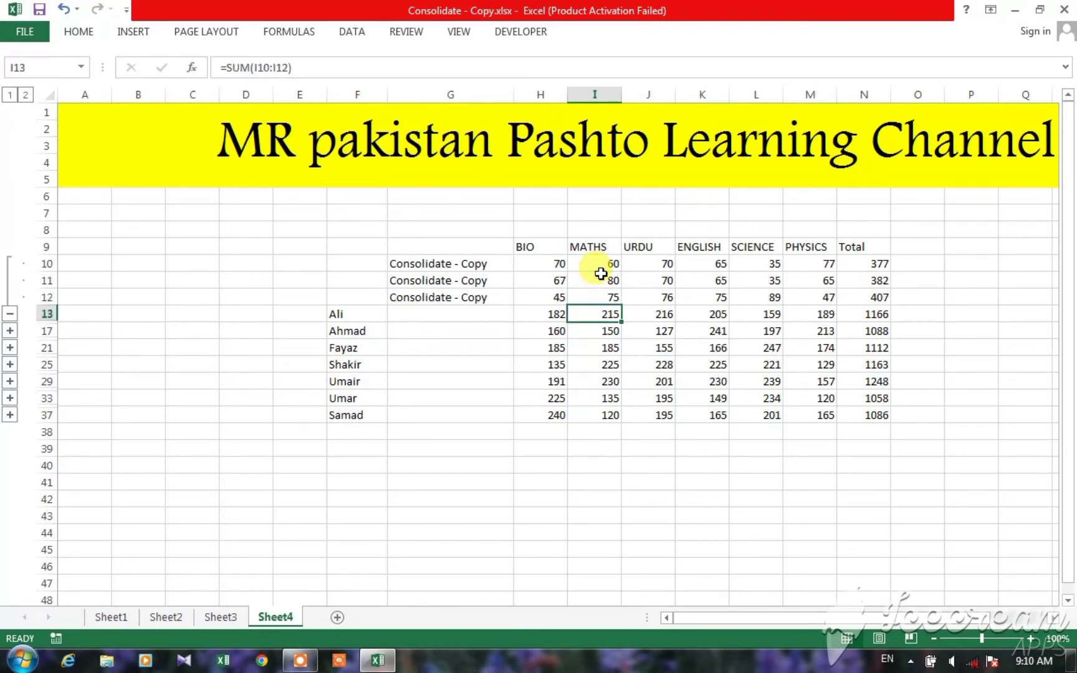
key(Up)
key(Up)
key(Up)
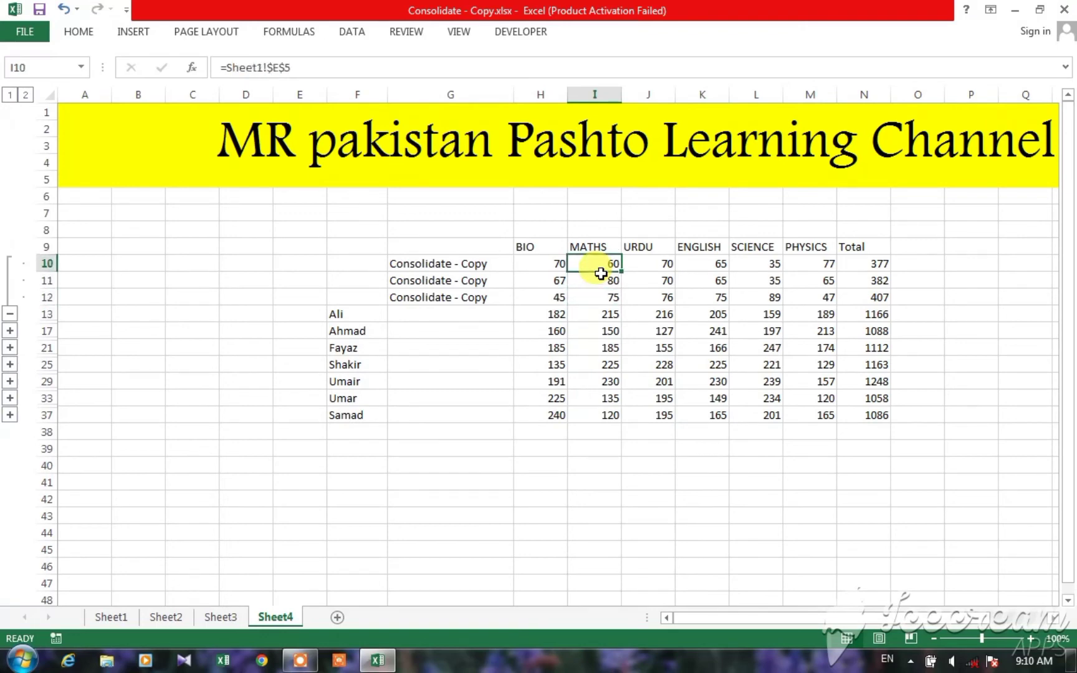
Step: Inspect the first student's linked Total values in N10 to N12 and the sum formula in N13
key(Right)
key(Right)
key(Right)
key(Right)
key(Right)
key(Right)
key(Left)
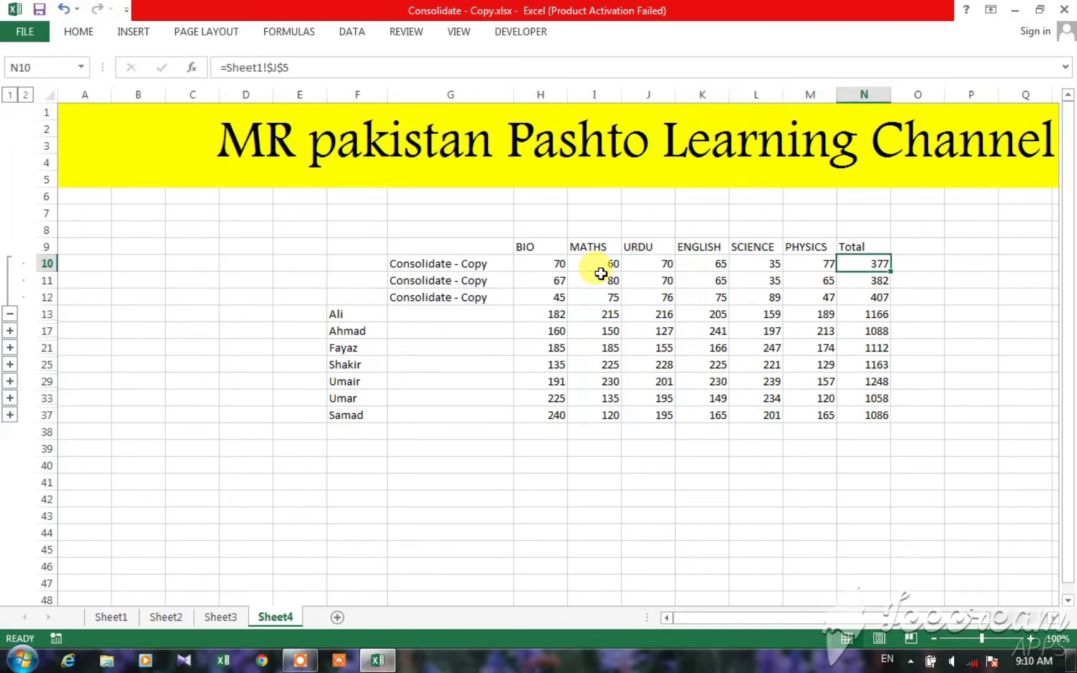
key(Down)
key(Down)
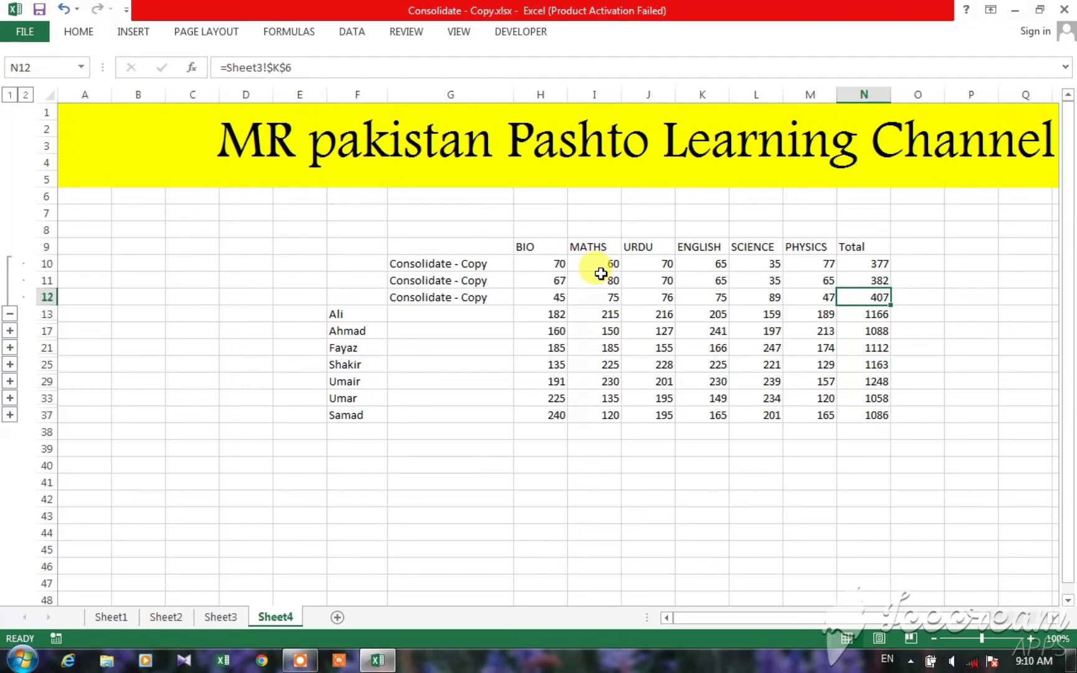
key(Down)
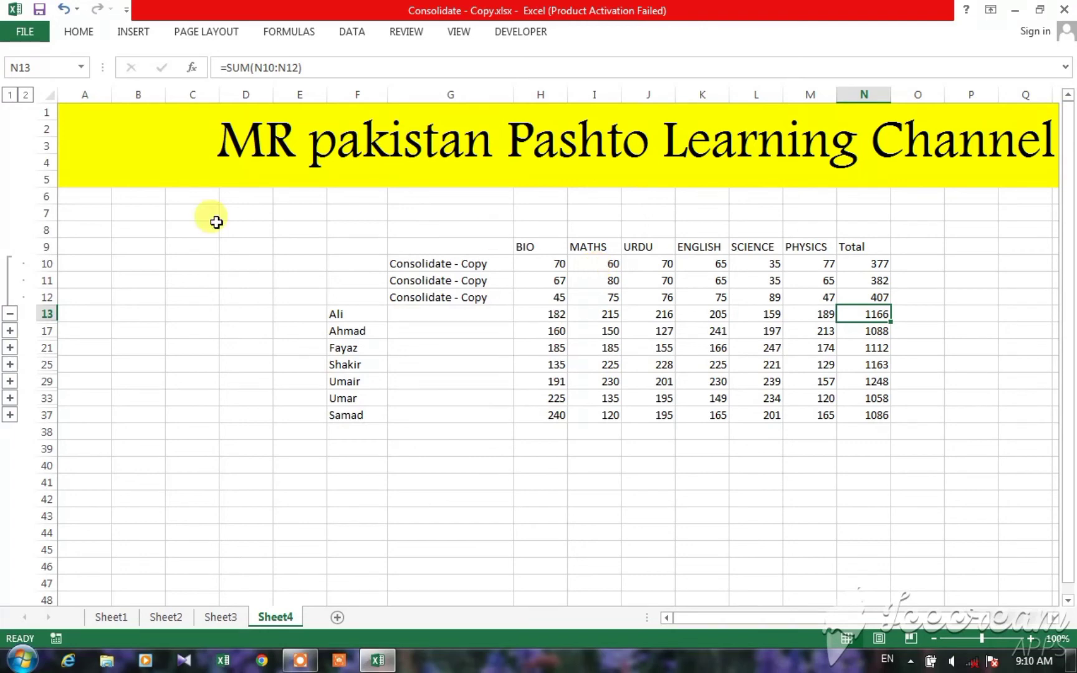
Step: Collapse the first student's detail rows and expand the second student's detail rows above row 17
click(9, 314)
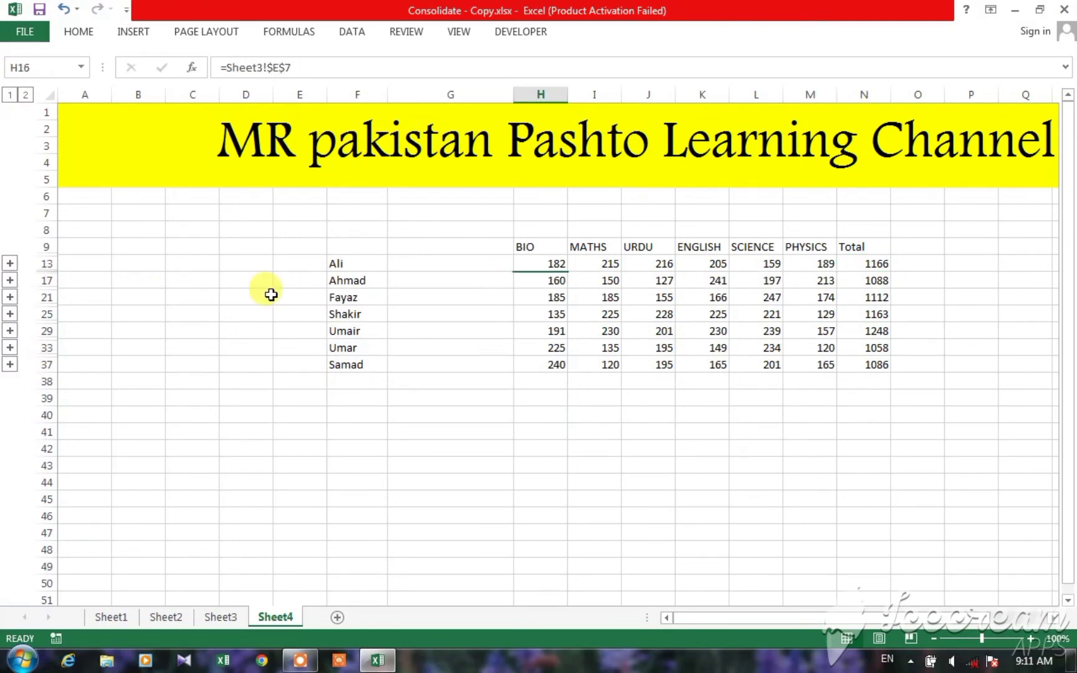
click(348, 289)
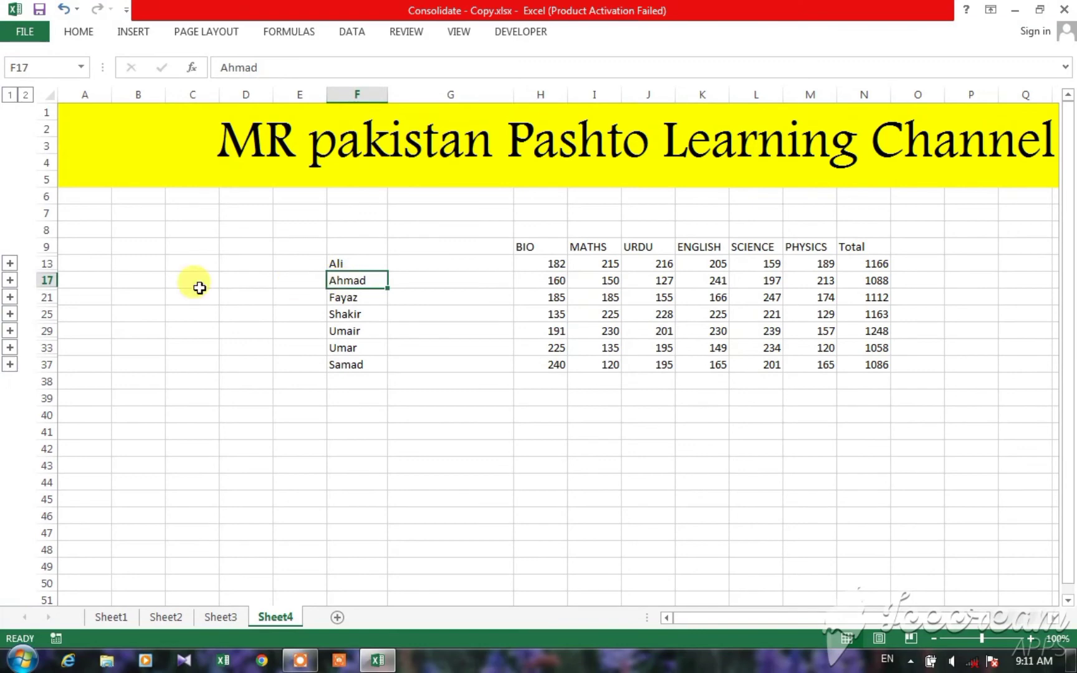
click(11, 281)
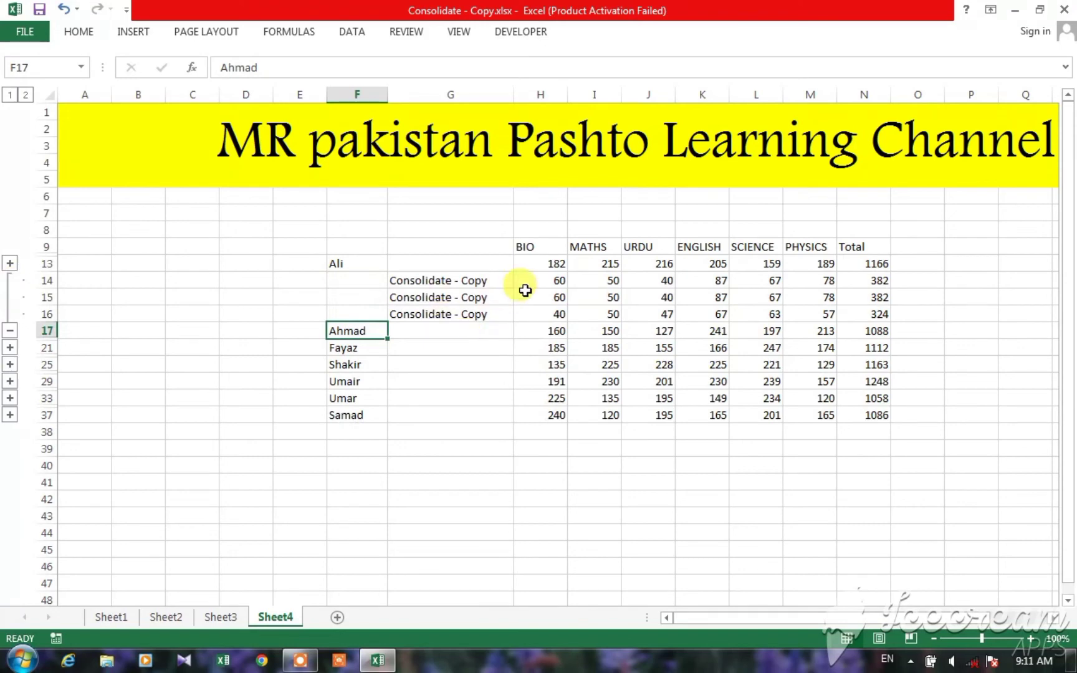
Step: Inspect the second student's linked BIO marks in H14 to H16 and compare the sum formulas in H17 and H13
click(546, 282)
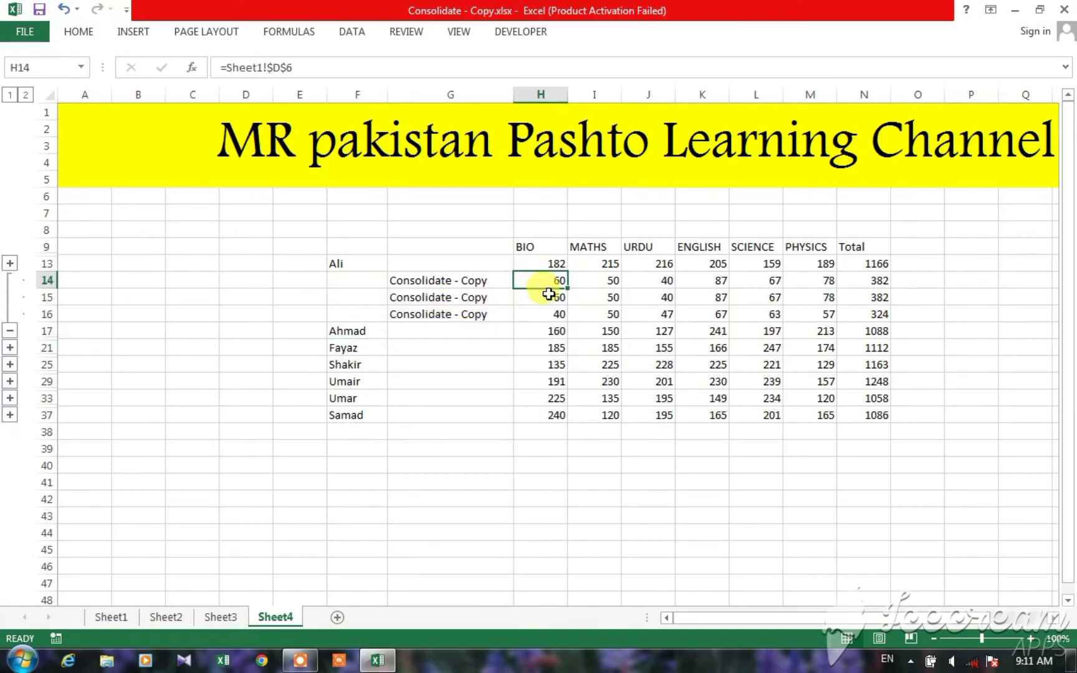
click(551, 301)
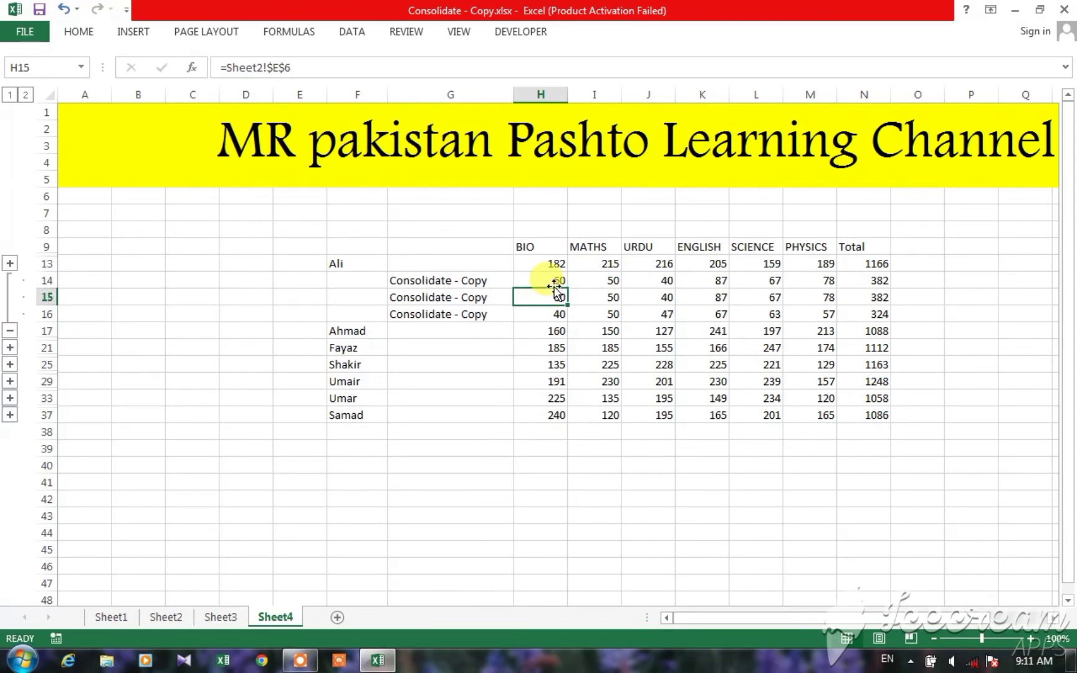
key(Down)
key(Down)
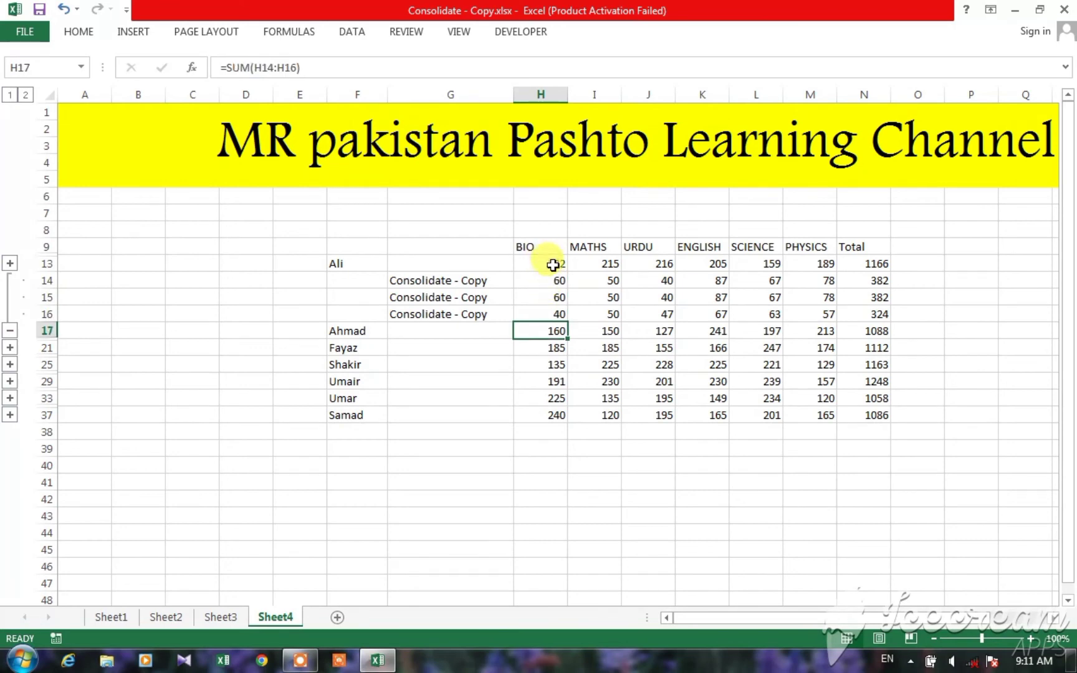
click(553, 264)
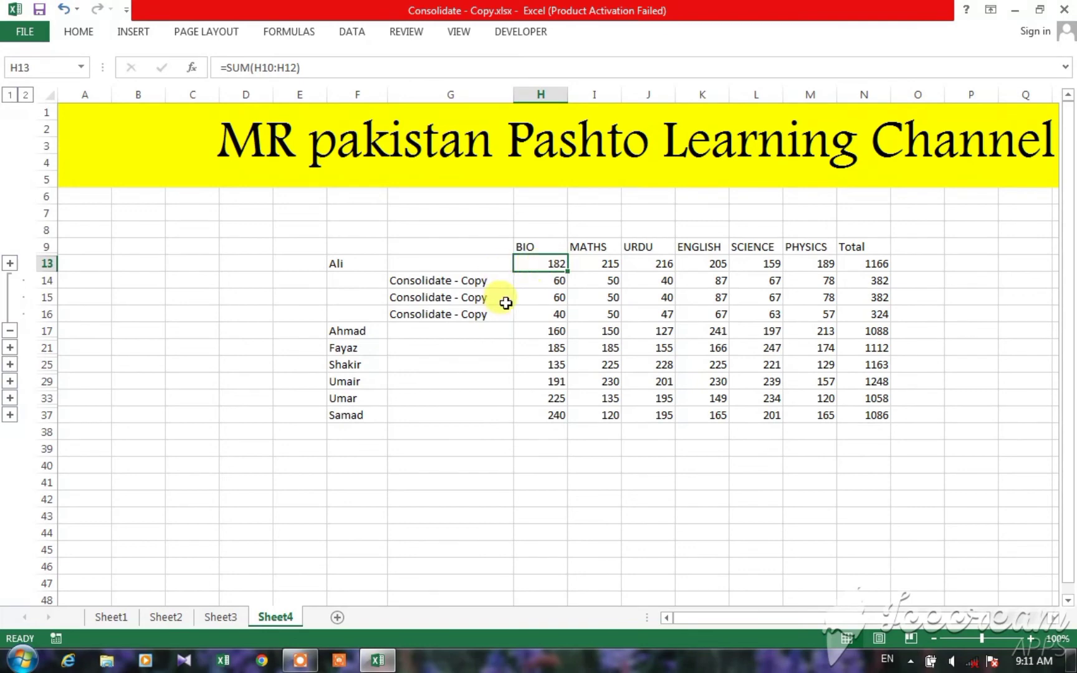
Step: Check the second student's BIO marks on Sheet1, Sheet2 and Sheet3 against the linked rows and the sum in H17 on Sheet4
click(545, 283)
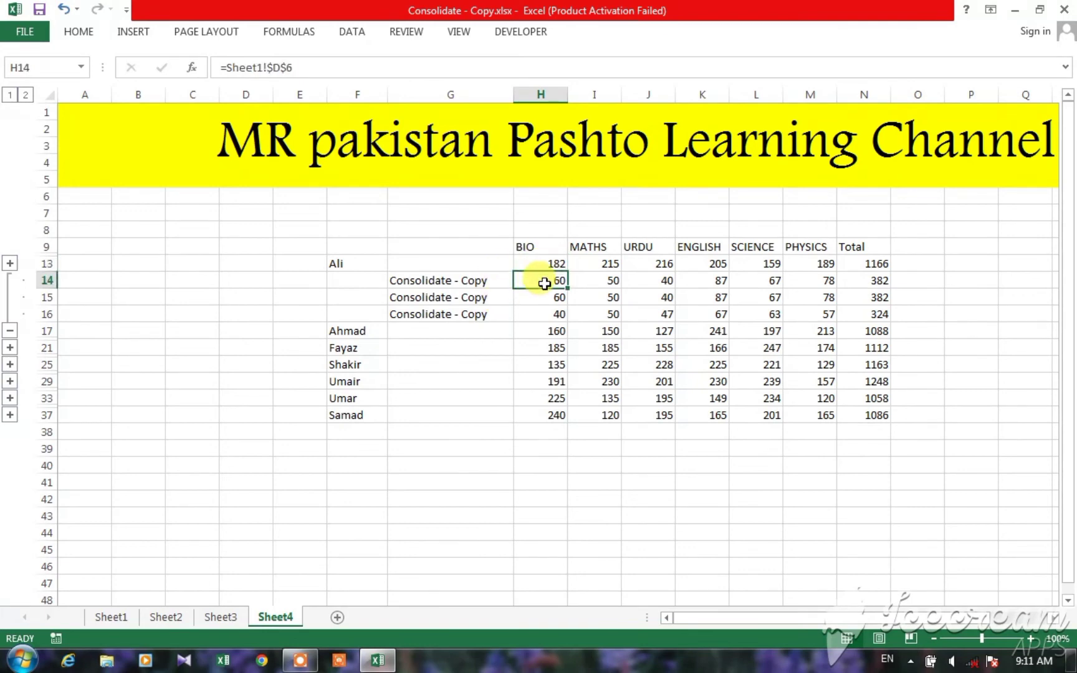
click(110, 617)
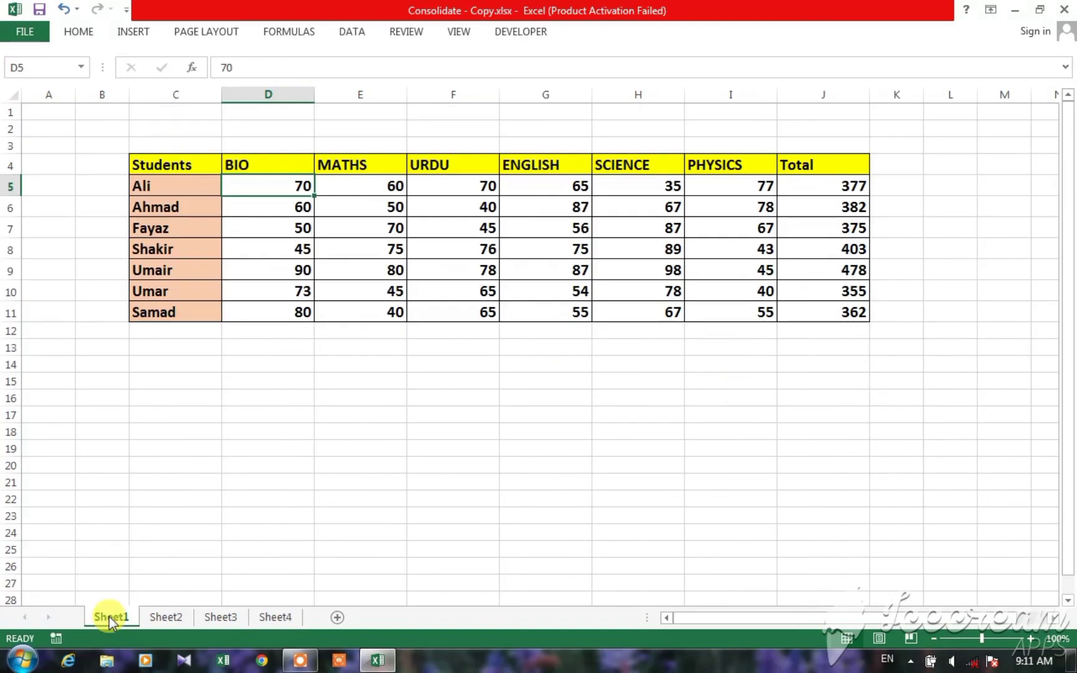
click(259, 207)
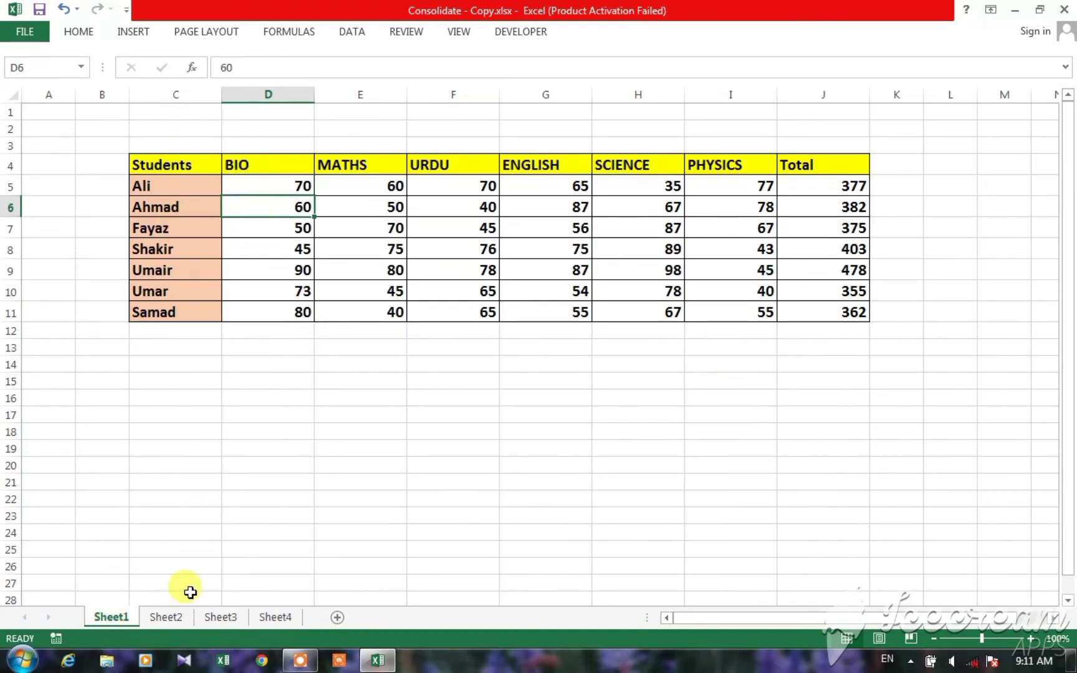
click(164, 616)
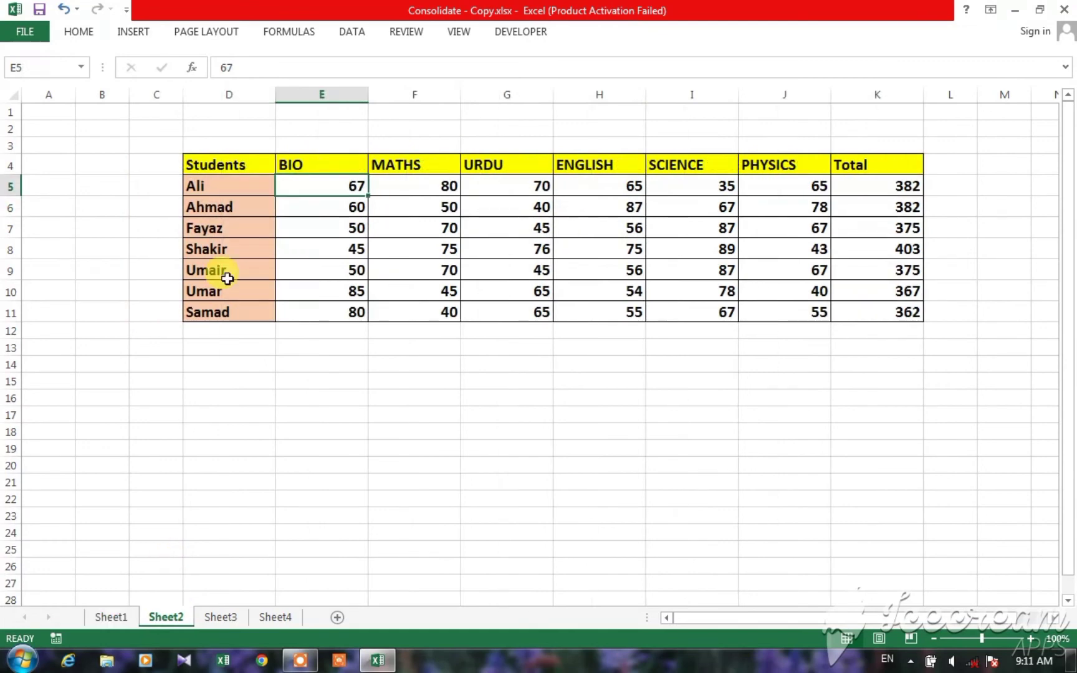
click(328, 217)
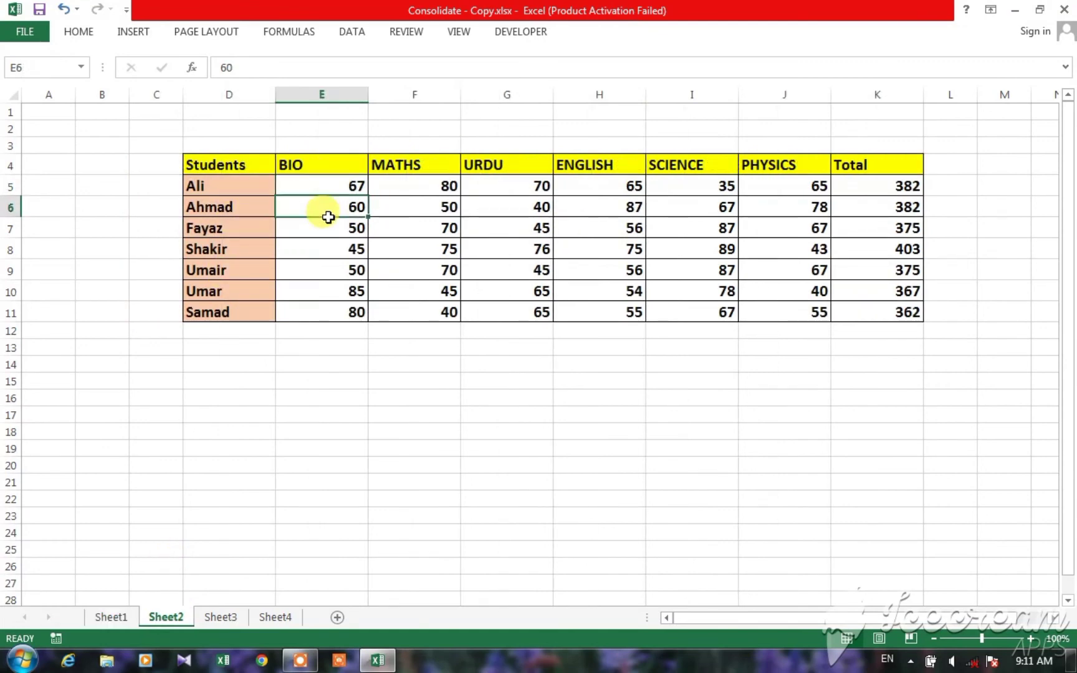
click(221, 616)
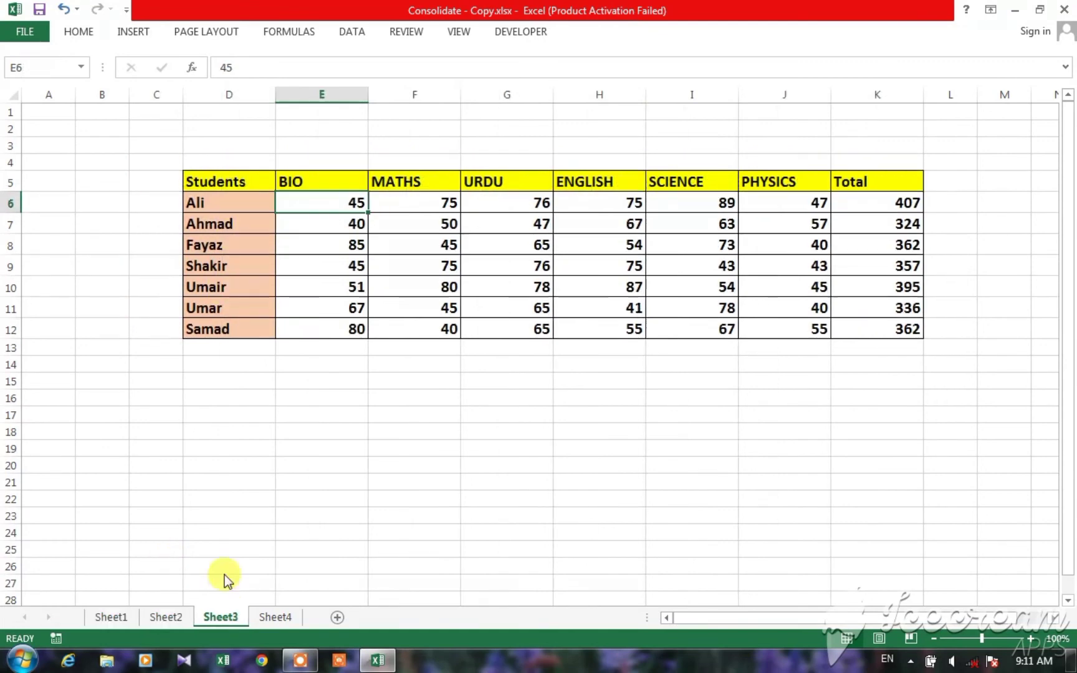
click(301, 223)
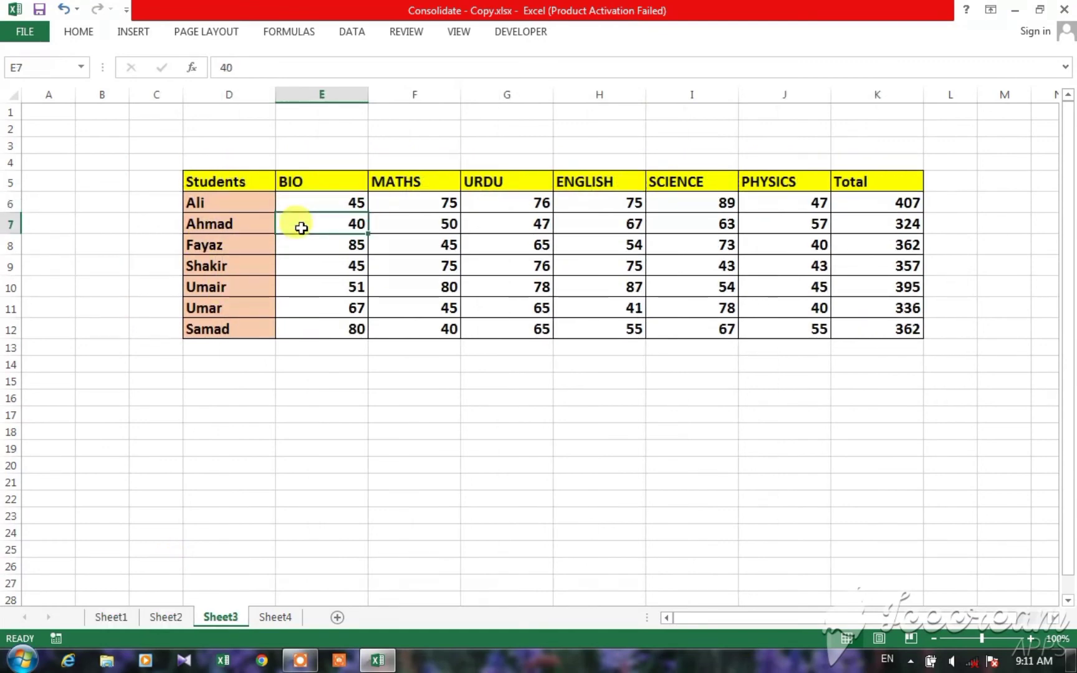
click(283, 619)
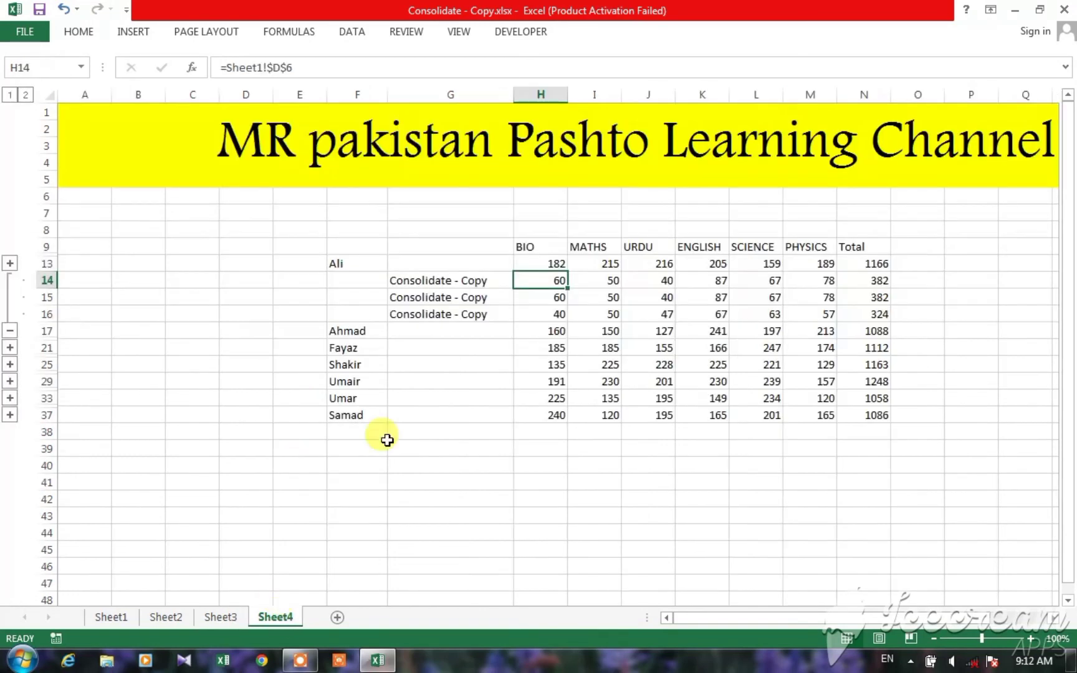
click(552, 330)
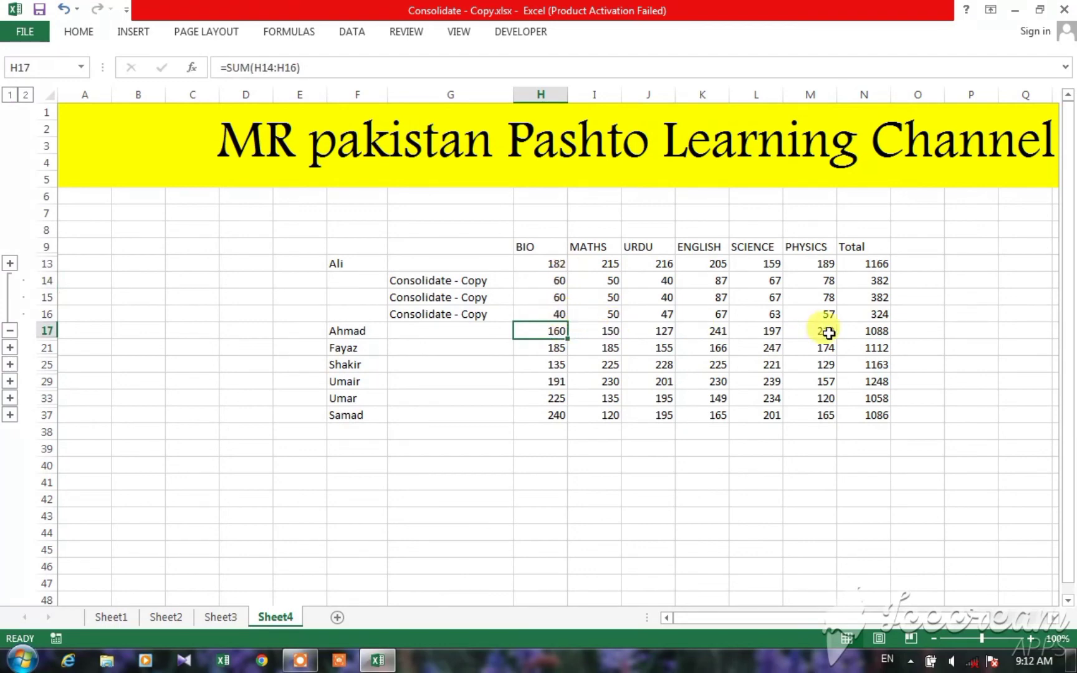
Step: Inspect the second student's linked Total values in N14 to N16
click(875, 280)
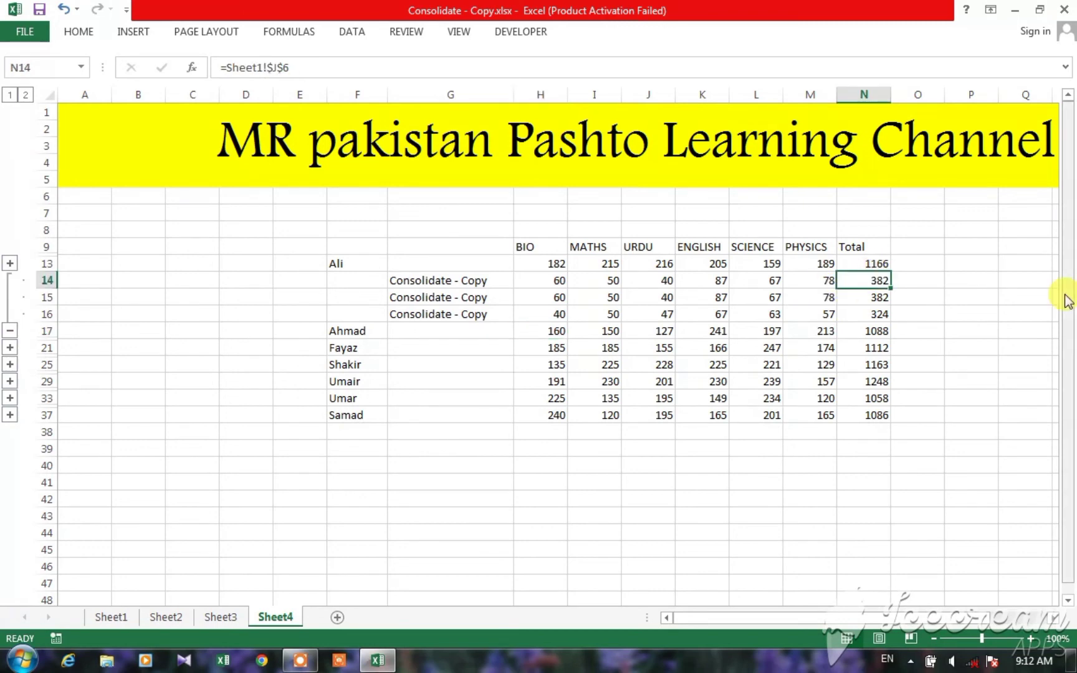
key(Down)
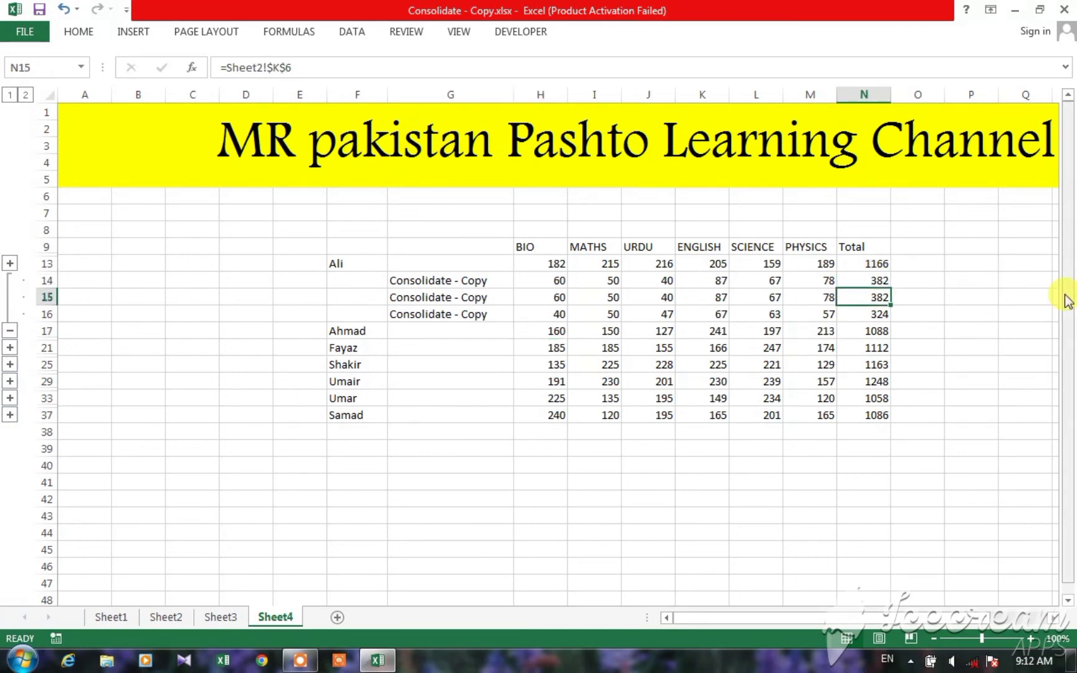
key(Down)
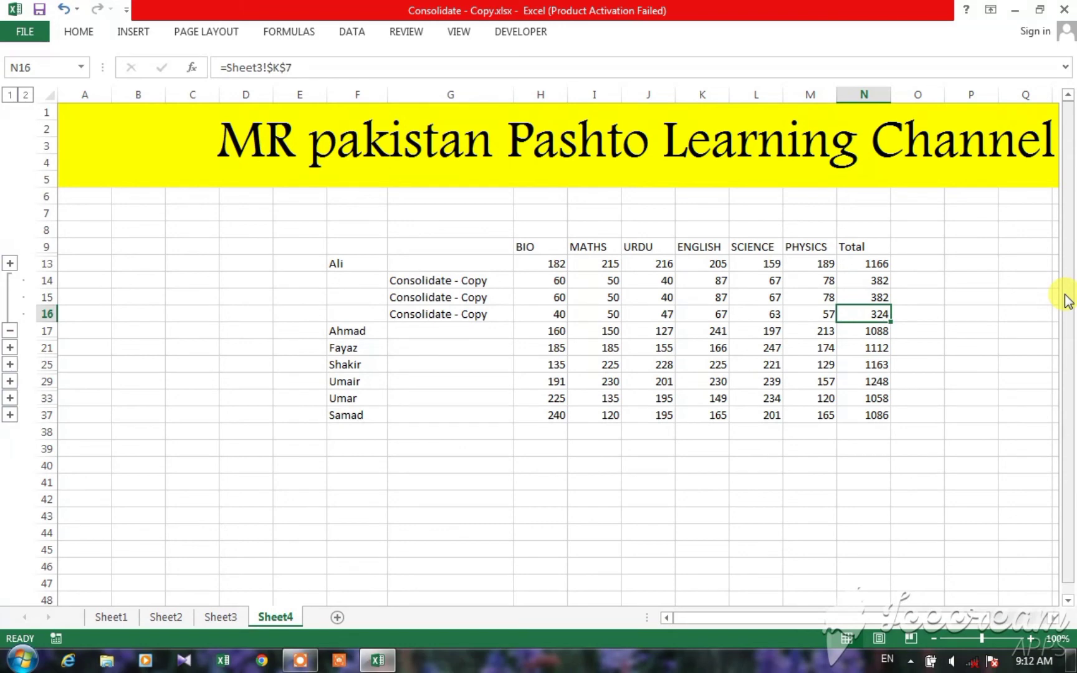
Step: Check the second student's Total on Sheet1, Sheet2 and Sheet3 against the linked rows on Sheet4
click(117, 620)
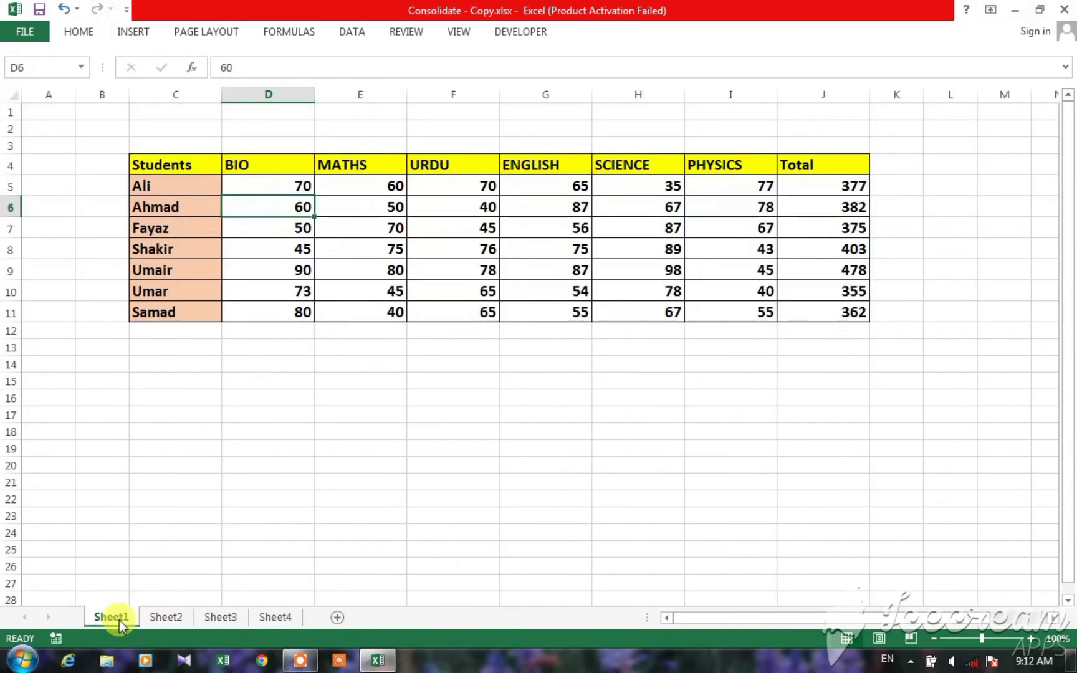
click(854, 205)
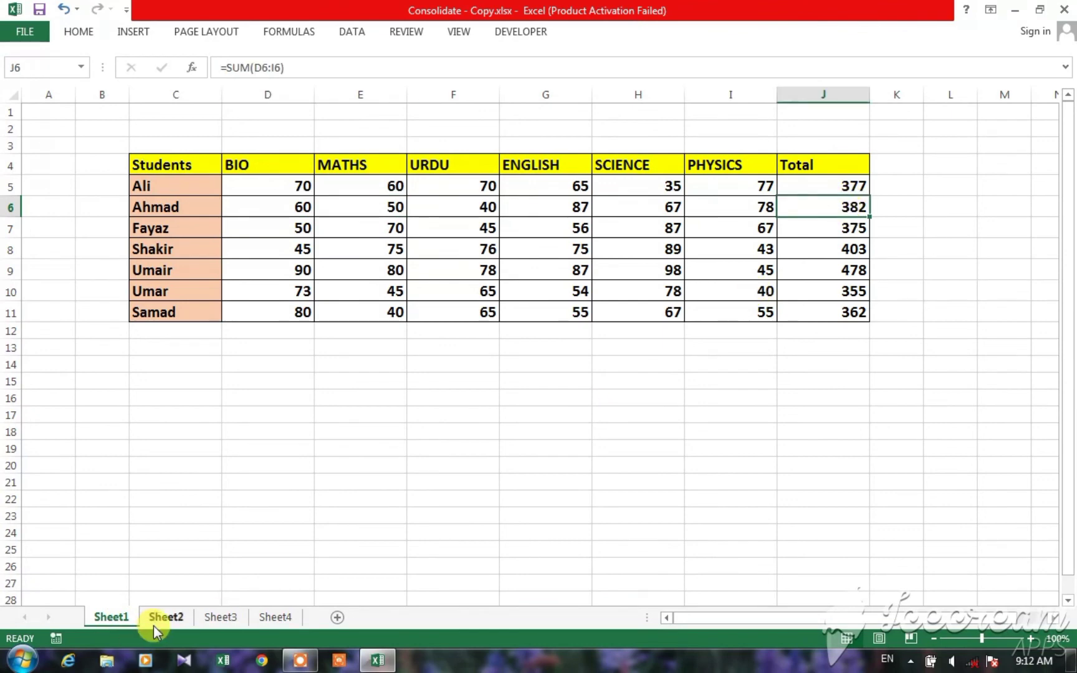
click(157, 630)
click(877, 210)
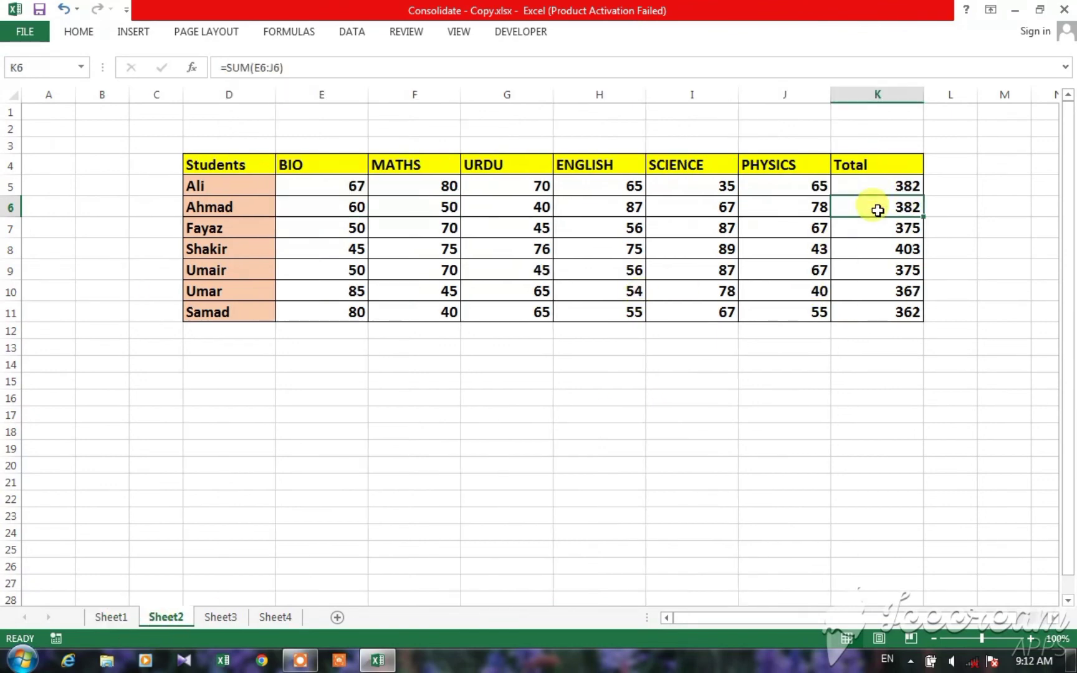
click(241, 617)
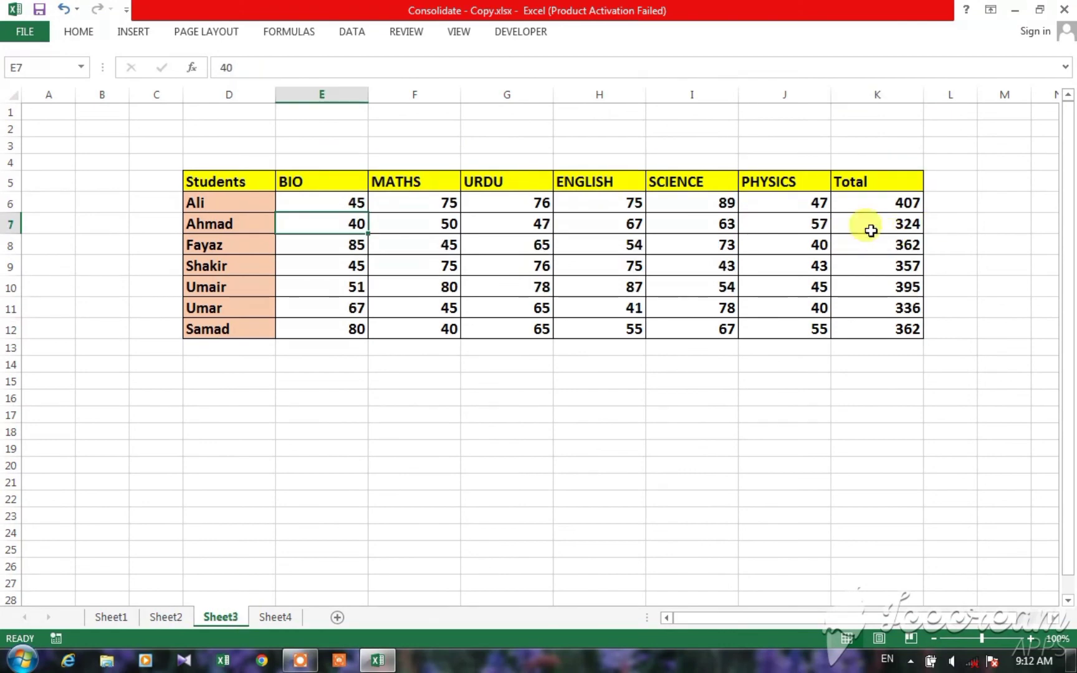
click(870, 231)
click(275, 618)
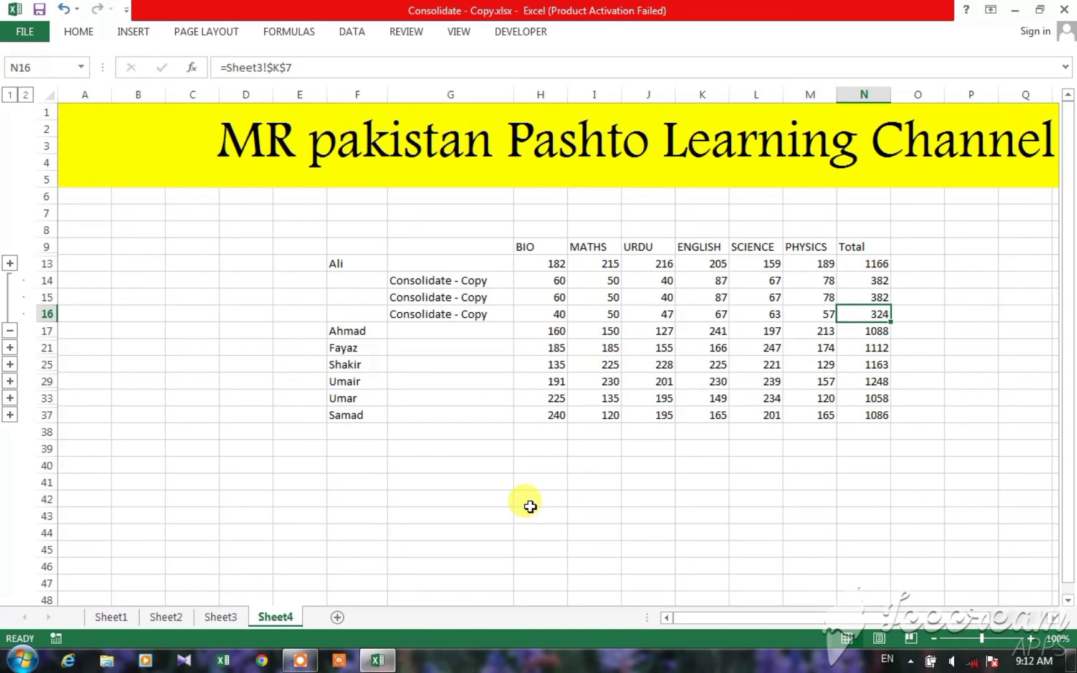
Step: Set the first student's BIO mark in D5 on Sheet1 to 90 and check the linked total in N13 on Sheet4
click(111, 617)
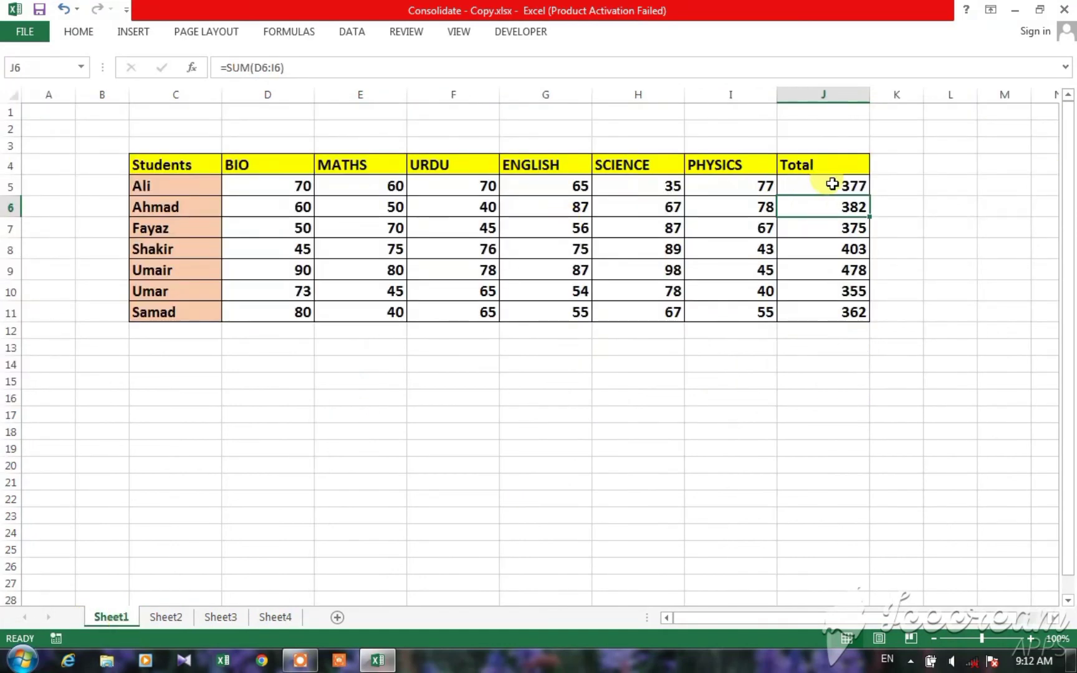
click(293, 186)
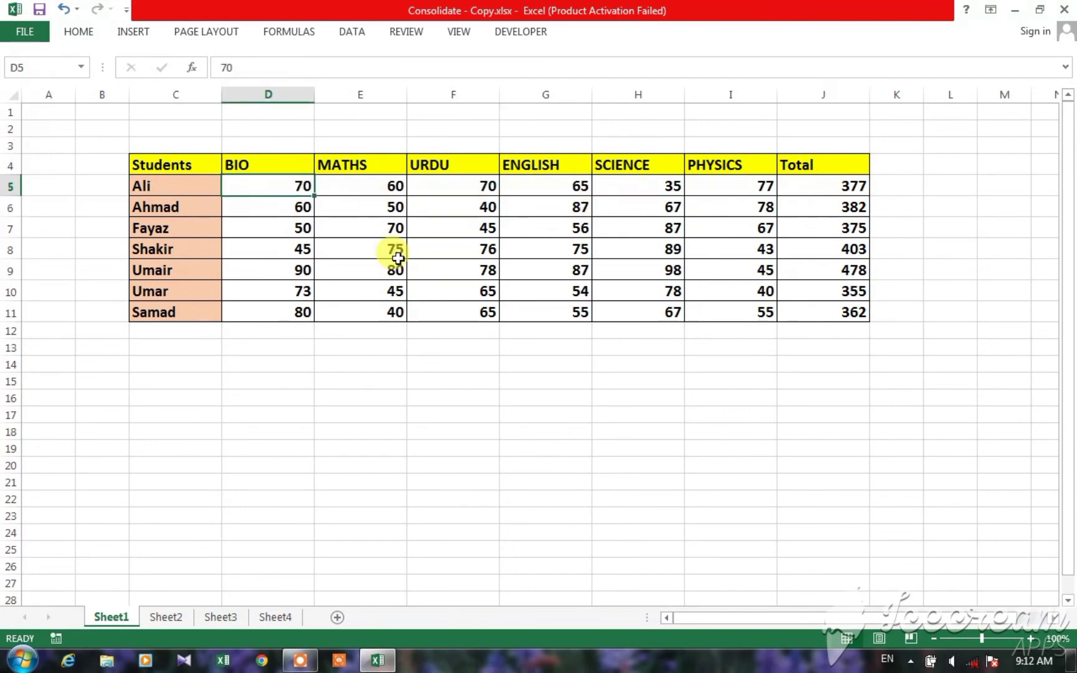
text(90)
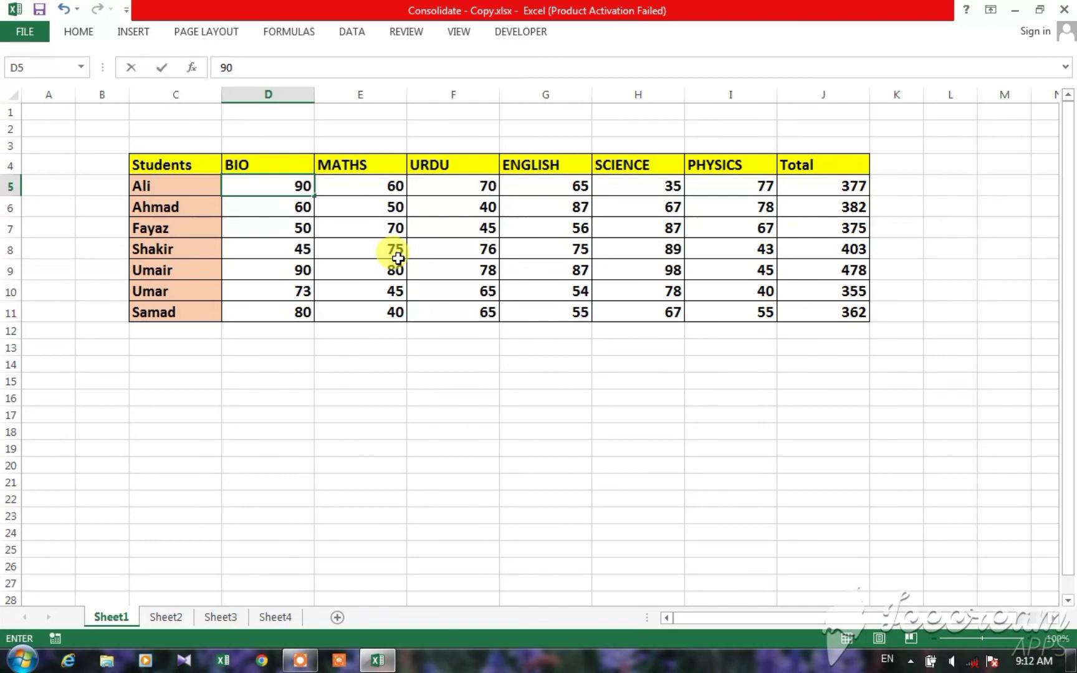
click(823, 184)
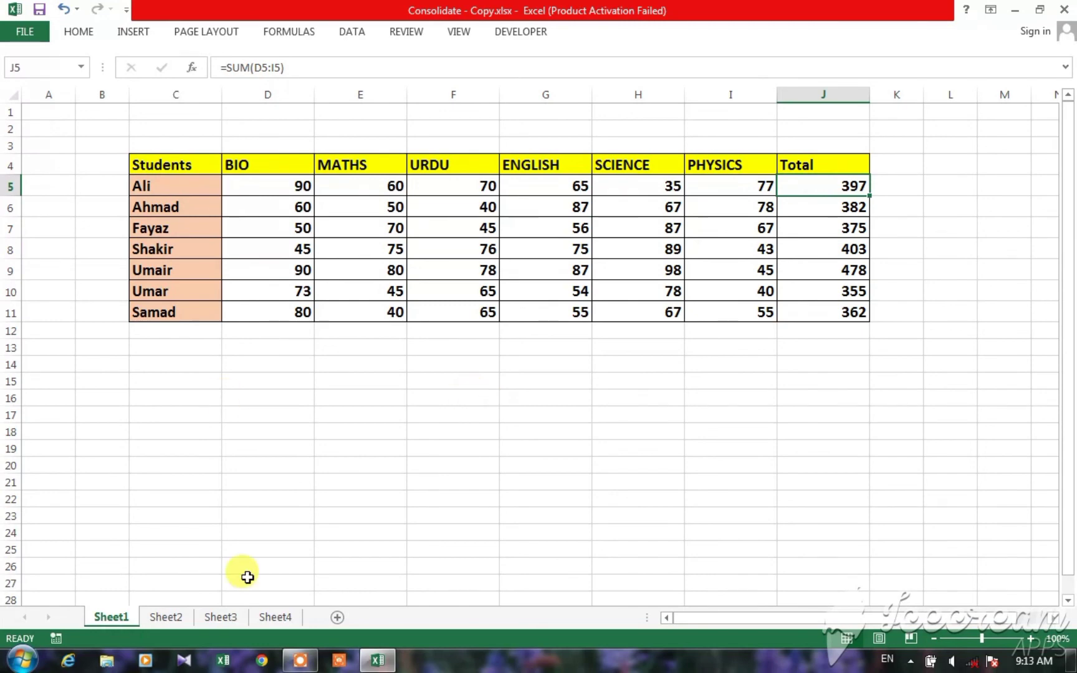
click(275, 617)
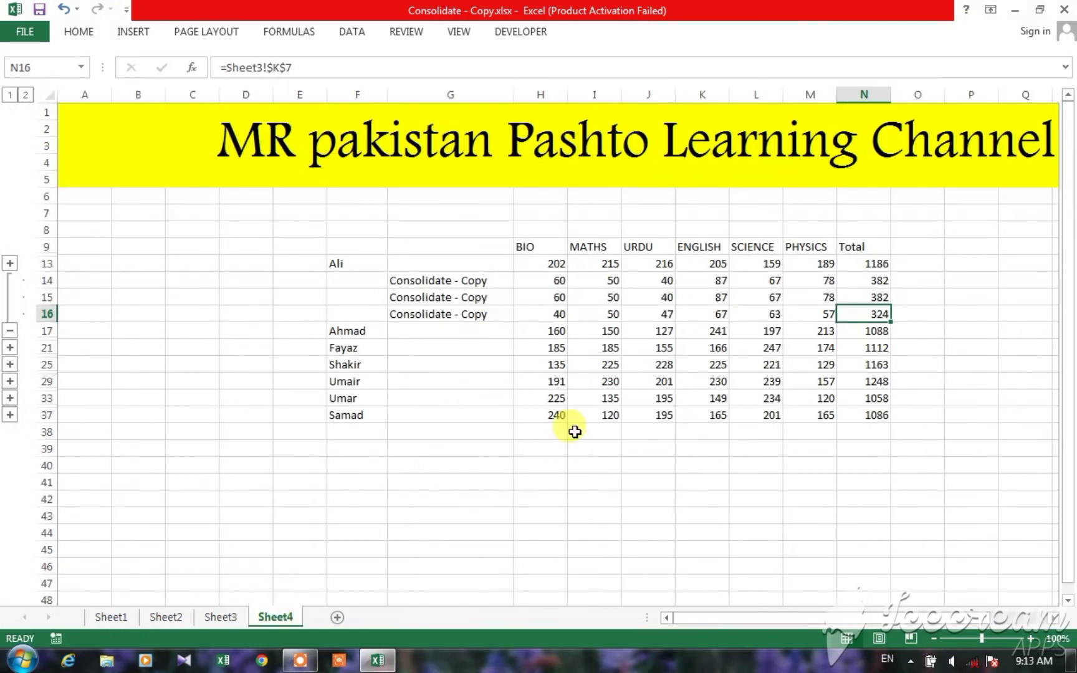
click(856, 264)
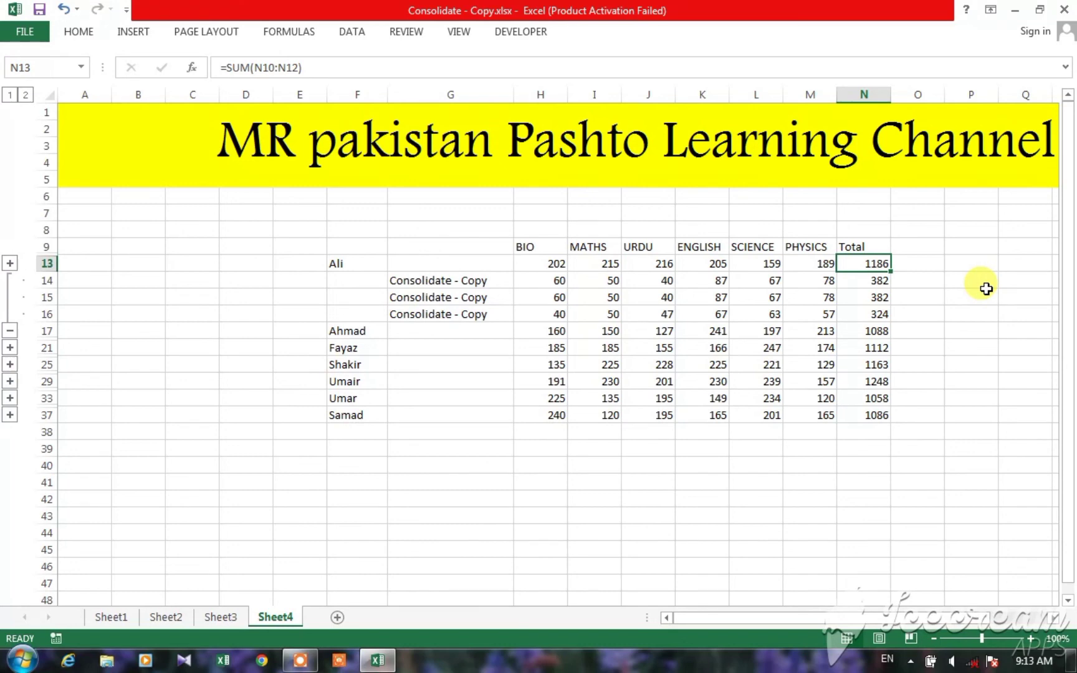
Step: Open the Consolidate settings and review the Create links to source data option
click(352, 37)
click(760, 70)
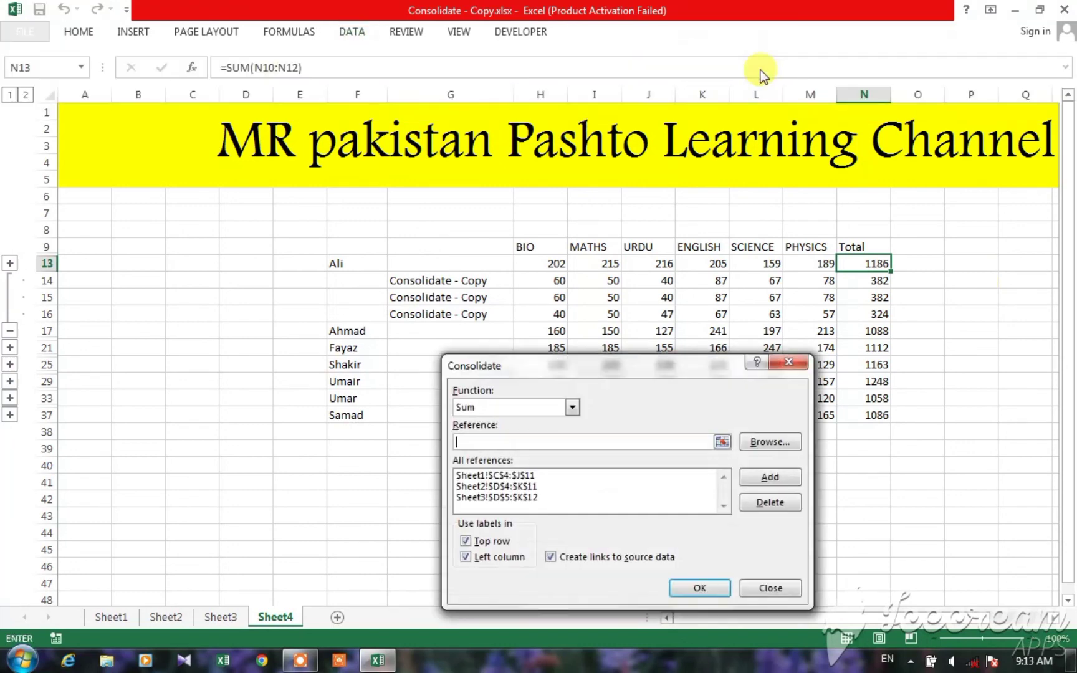
click(555, 561)
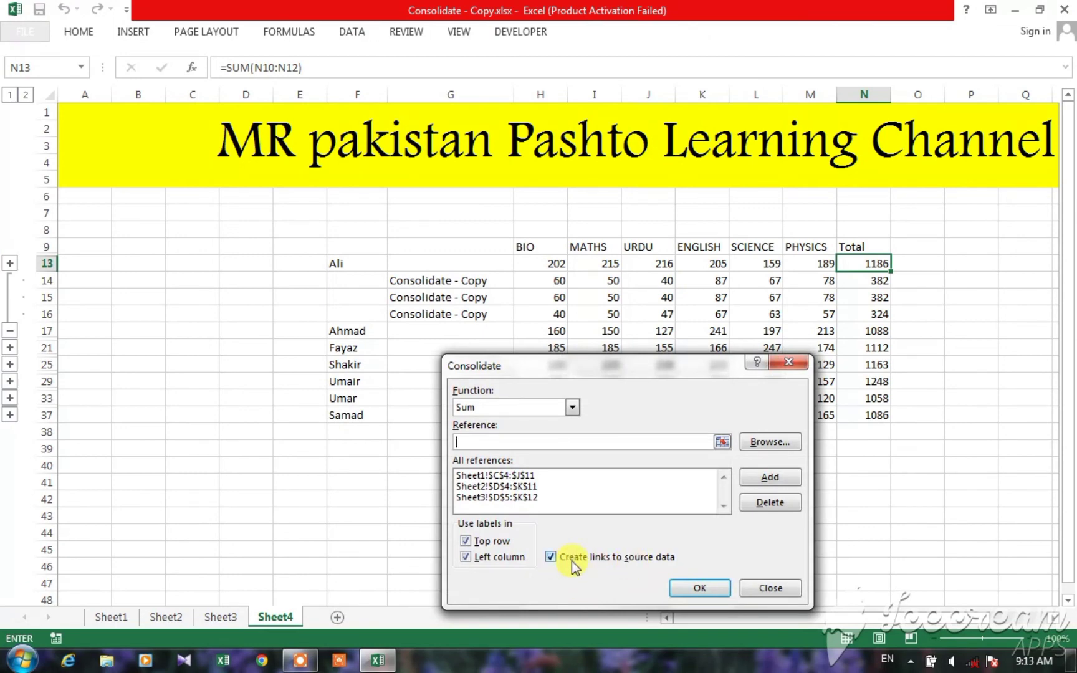